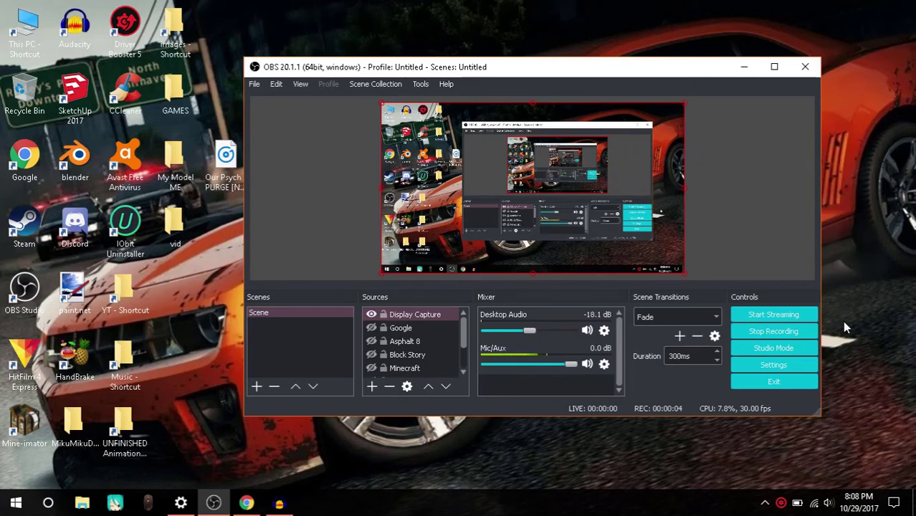
Minimize the recording OBS Studio window to show the desktop
left_click(743, 67)
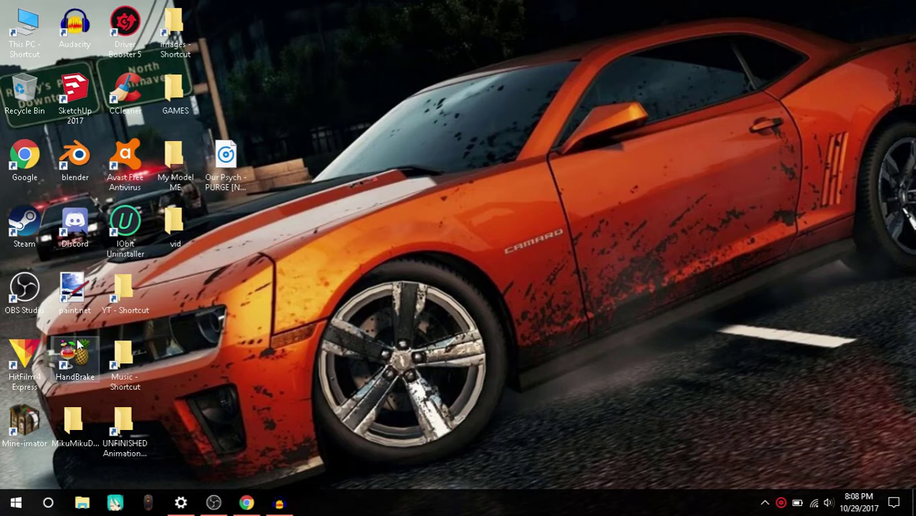
left_click(118, 504)
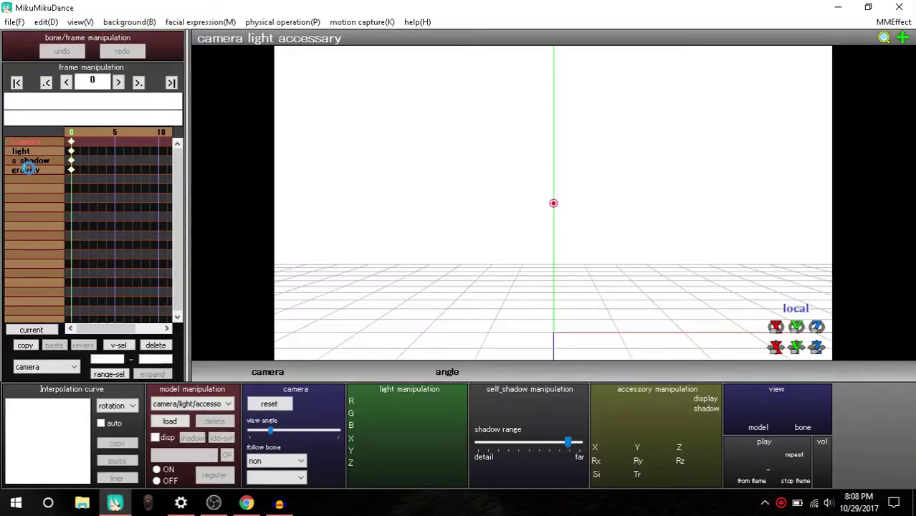
left_click(20, 25)
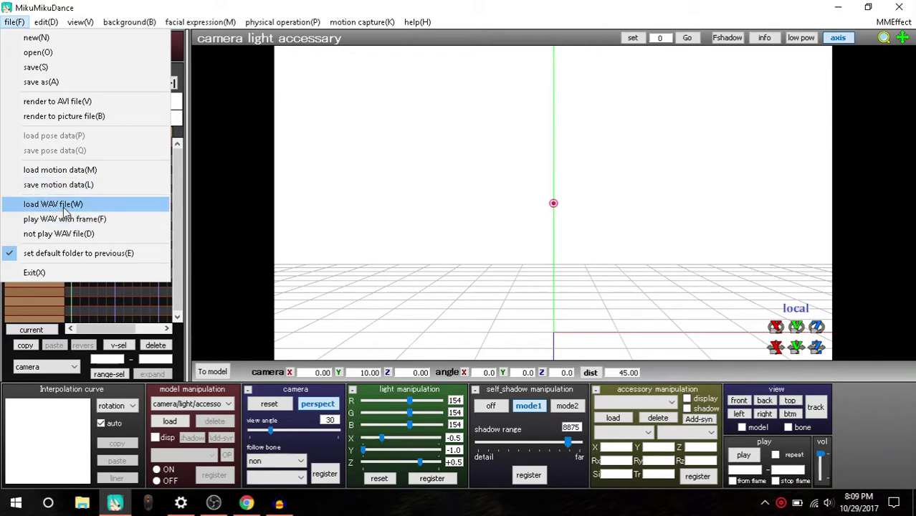
left_click(839, 7)
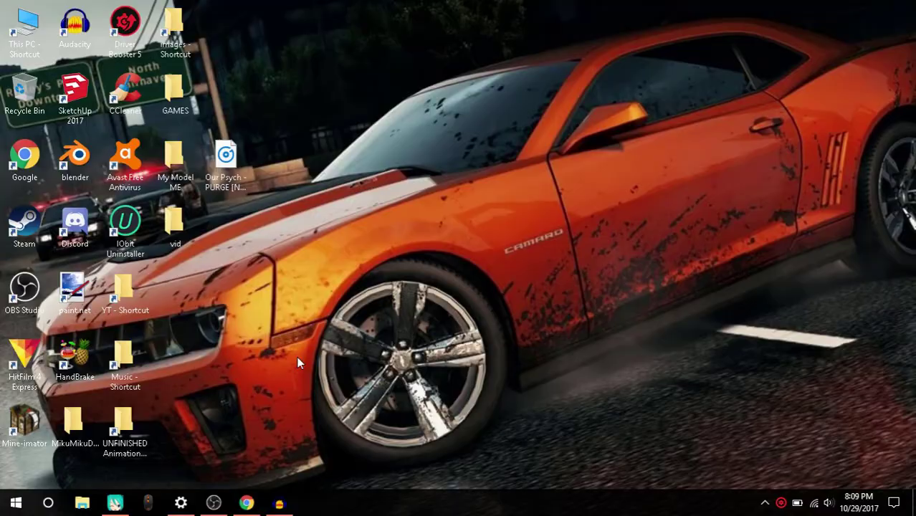
left_click(277, 505)
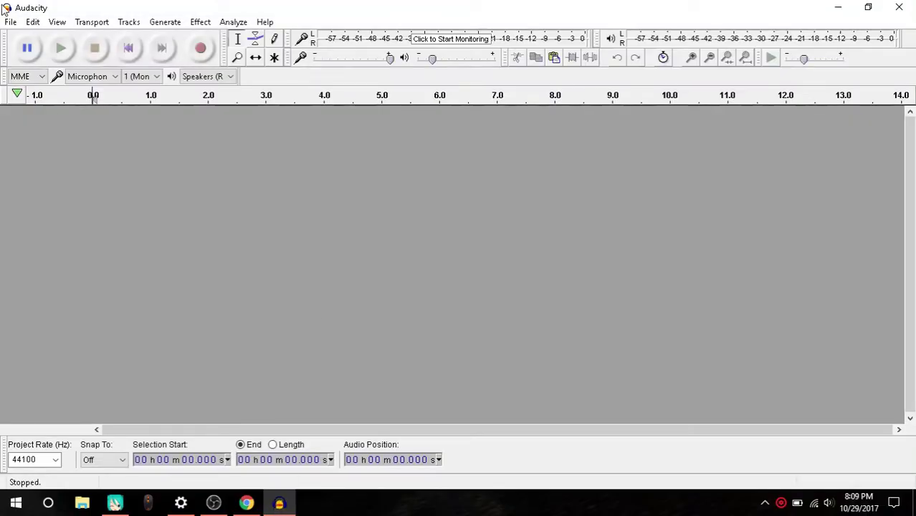
left_click(839, 8)
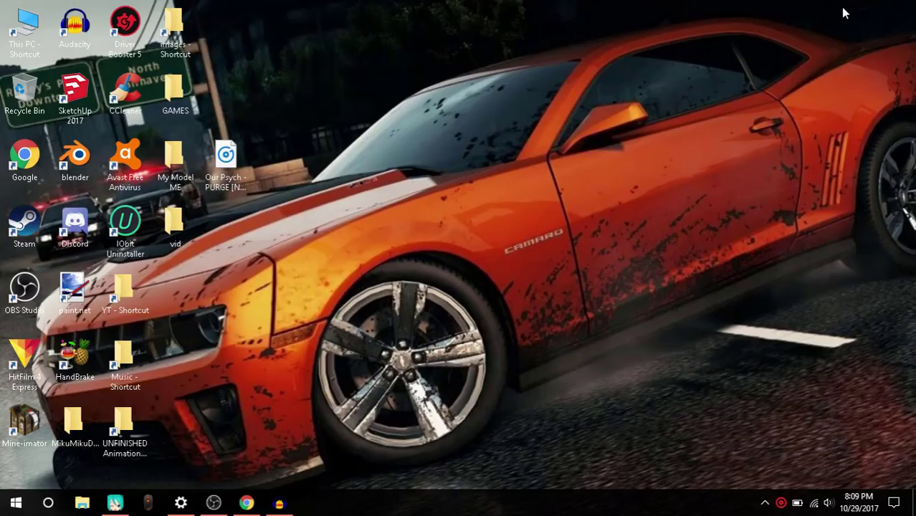
Return to the audacity search results in Chrome and open the audacityteam.org site
left_click(246, 503)
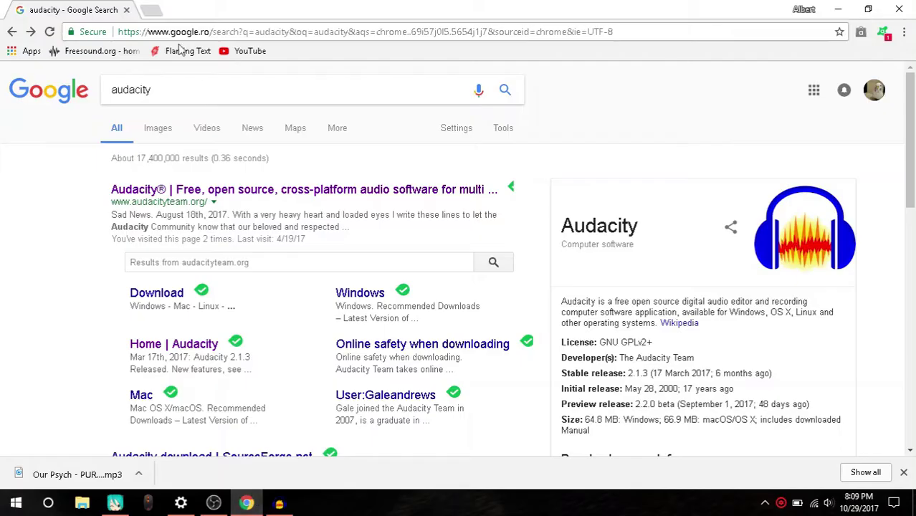
left_click(193, 192)
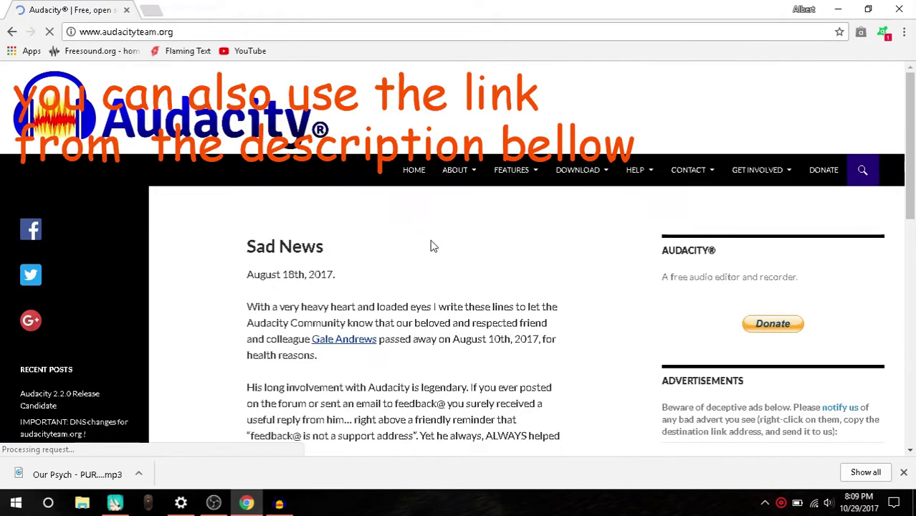
scroll(308, 215, "down", 1)
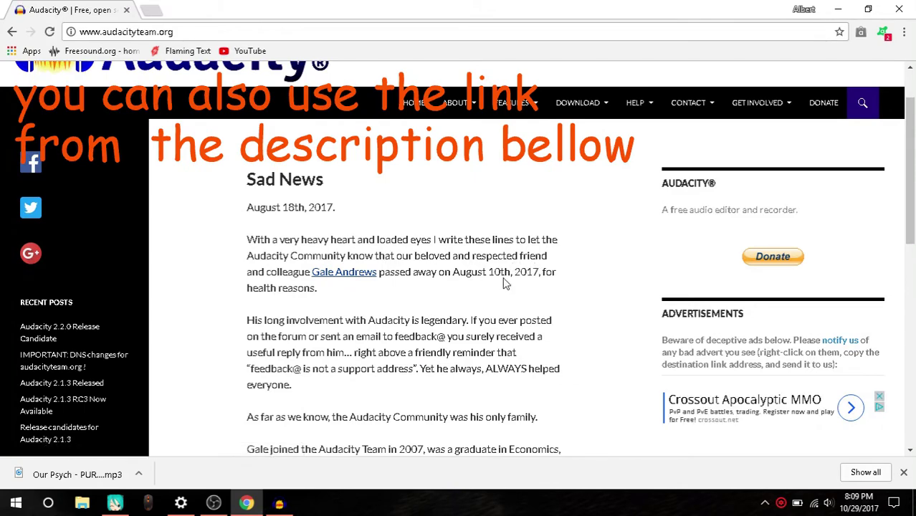
scroll(411, 265, "down", 1)
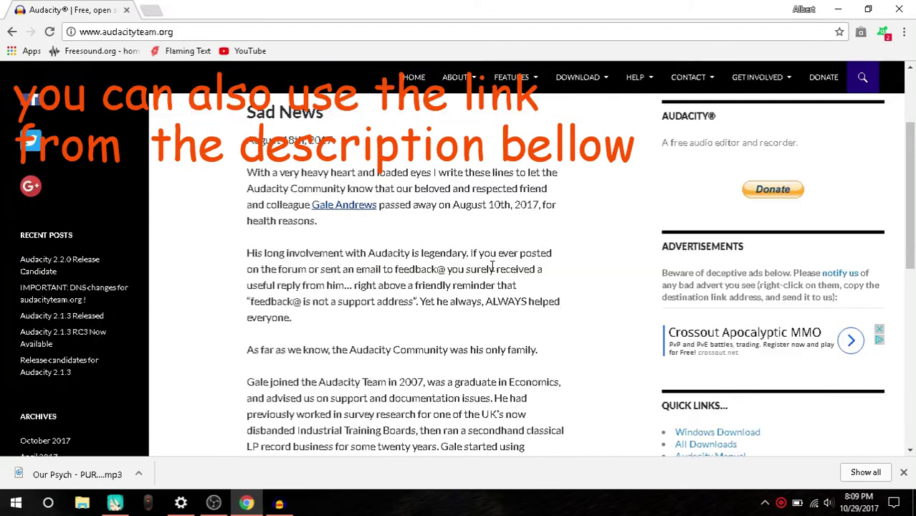
scroll(492, 265, "down", 1)
scroll(505, 267, "down", 3)
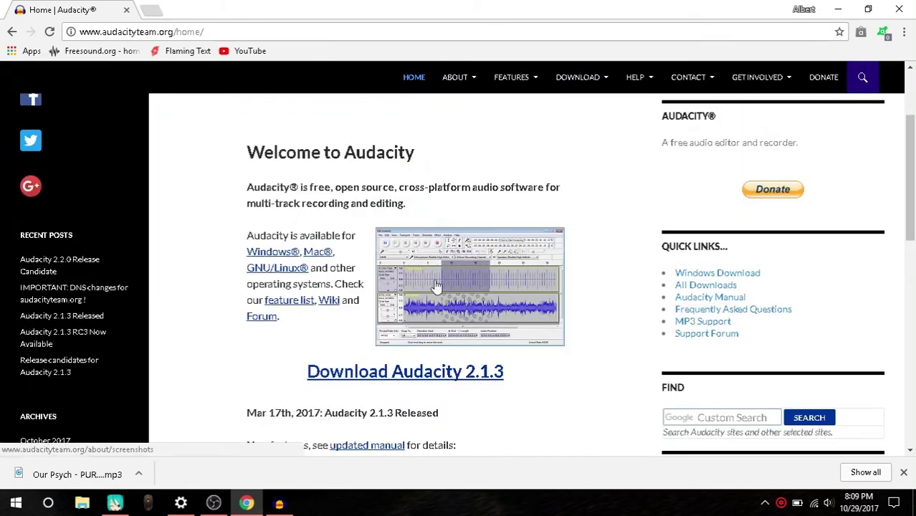
Go to the Audacity 2.1.3 download page and choose the Windows version
left_click(453, 376)
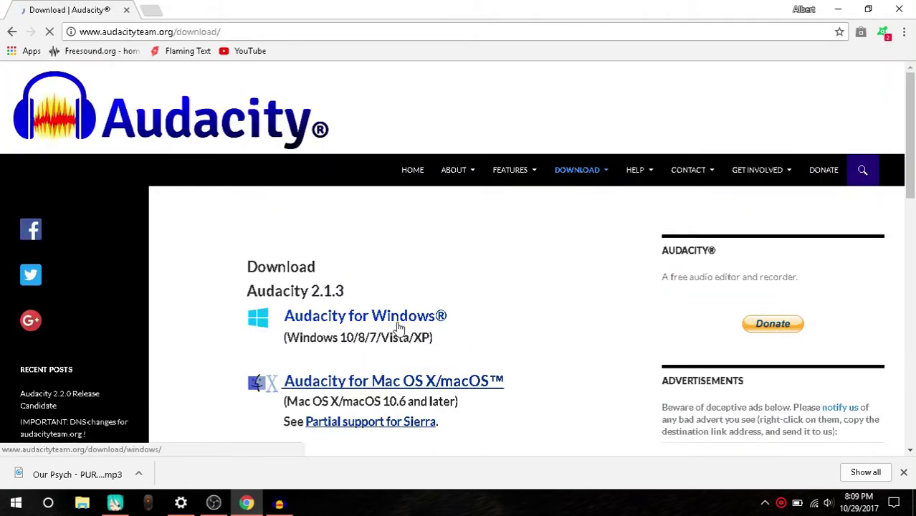
scroll(401, 330, "down", 1)
scroll(424, 344, "down", 1)
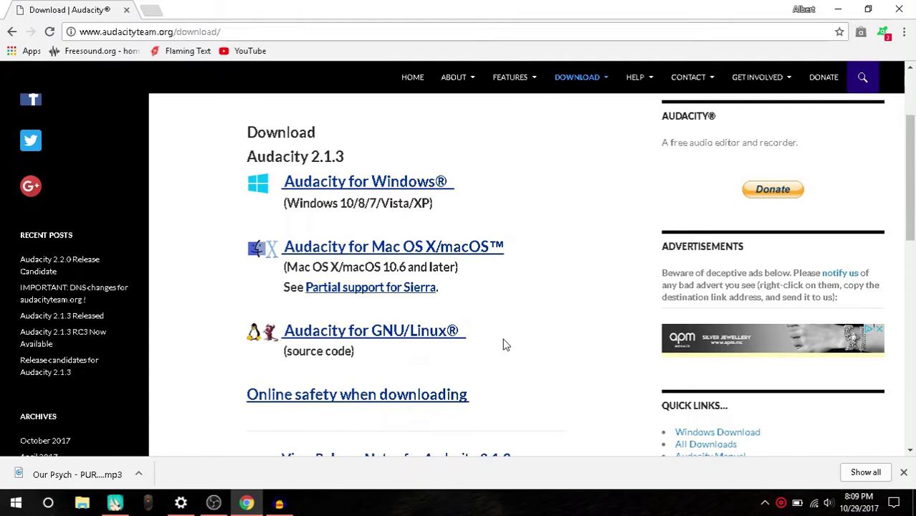
scroll(437, 294, "down", 1)
scroll(487, 279, "up", 1)
scroll(423, 269, "up", 1)
left_click(403, 253)
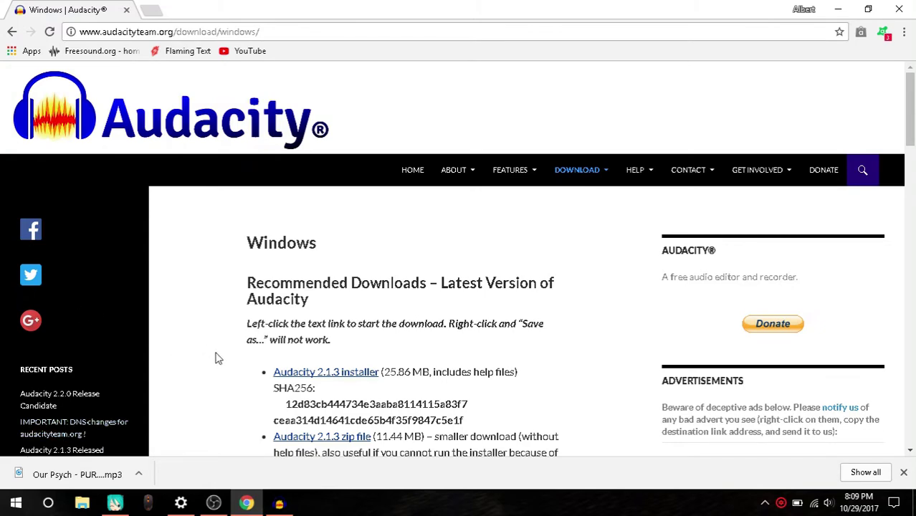
Start the Audacity 2.1.3 installer download, then cancel it from the download bar
scroll(384, 373, "down", 3)
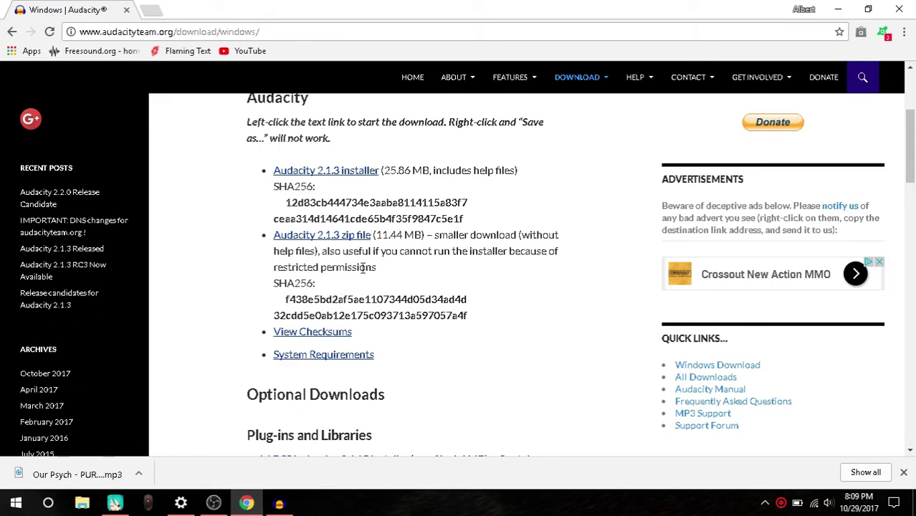
scroll(330, 204, "up", 1)
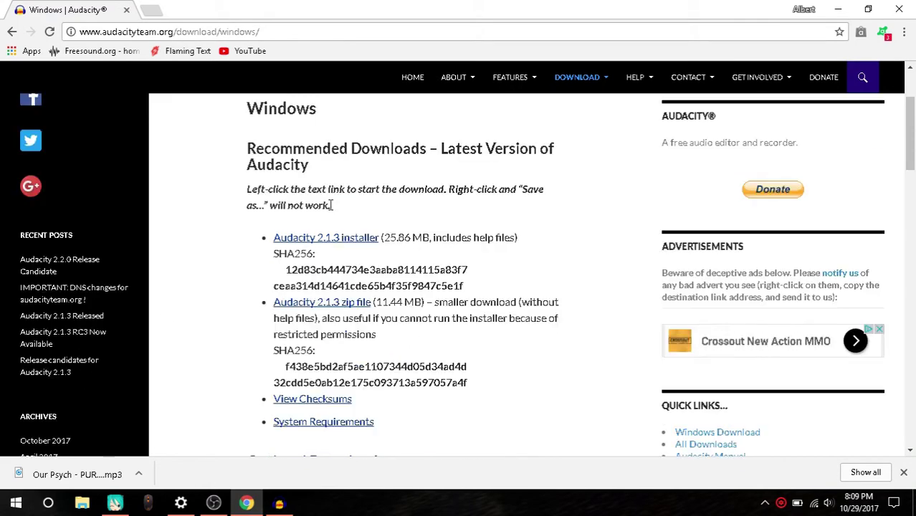
left_click(350, 244)
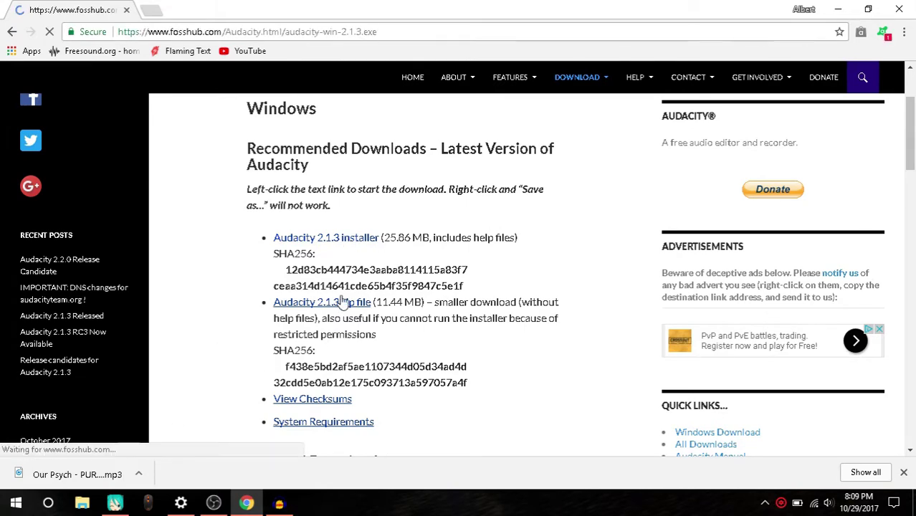
scroll(345, 251, "down", 1)
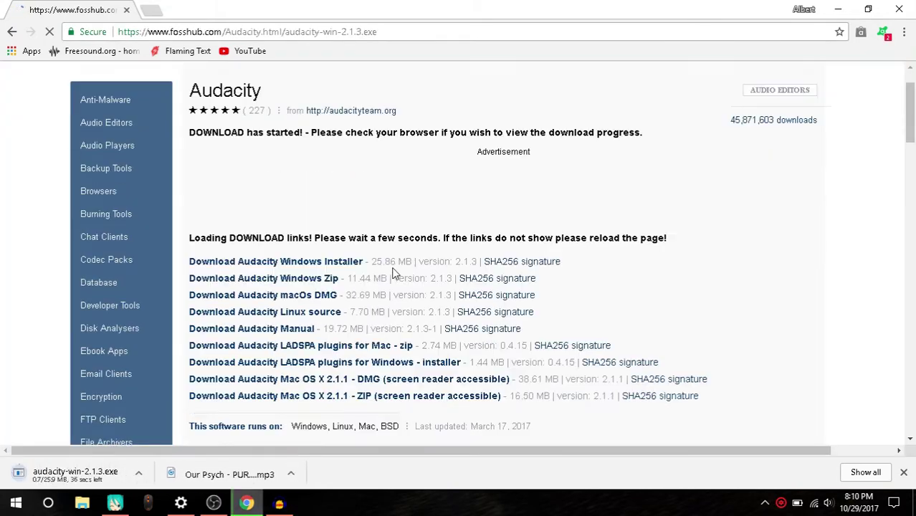
left_click(139, 473)
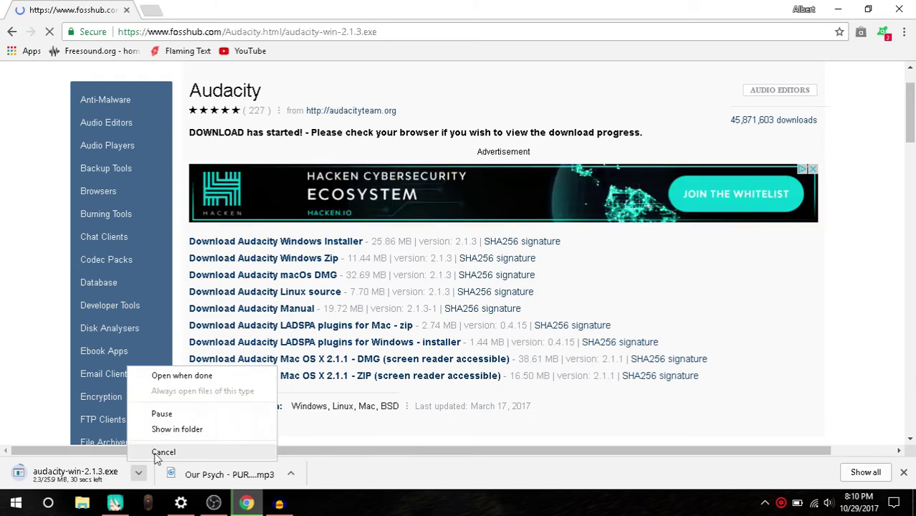
left_click(150, 449)
Bring Audacity to the front and start File > Import > Audio
left_click(281, 503)
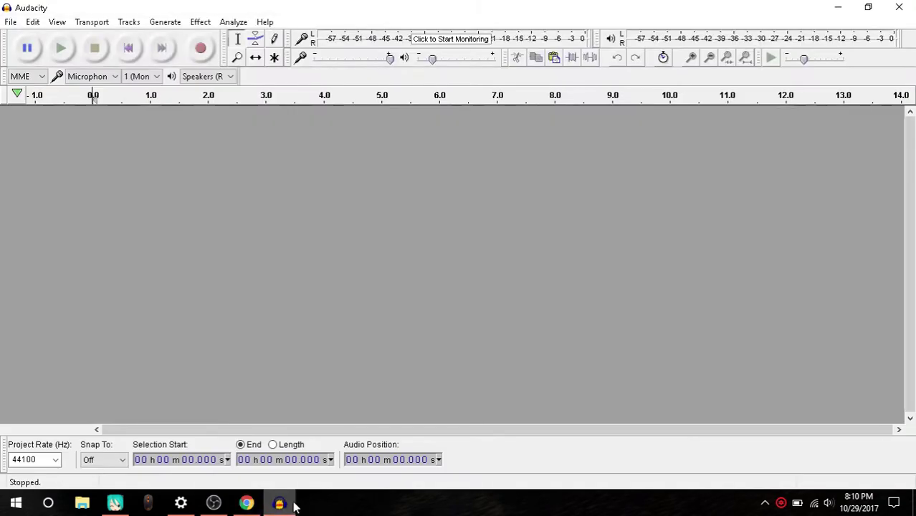
left_click(281, 503)
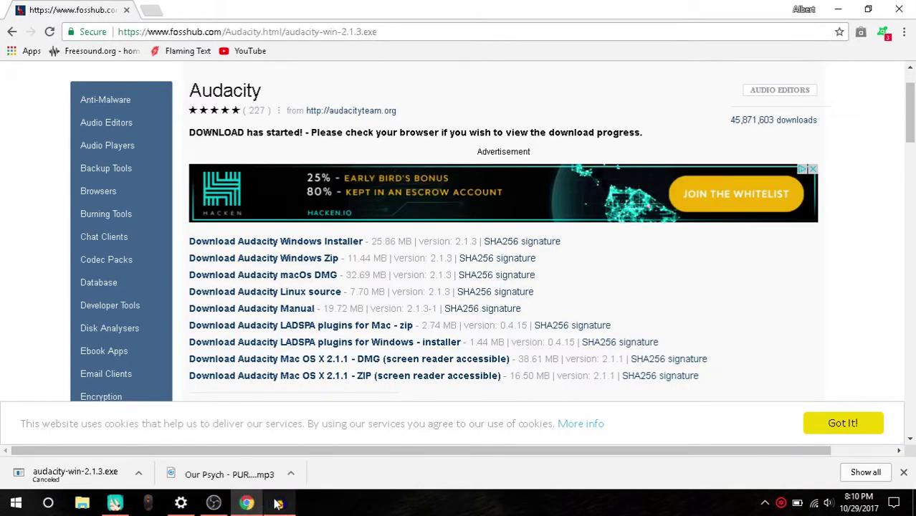
left_click(280, 503)
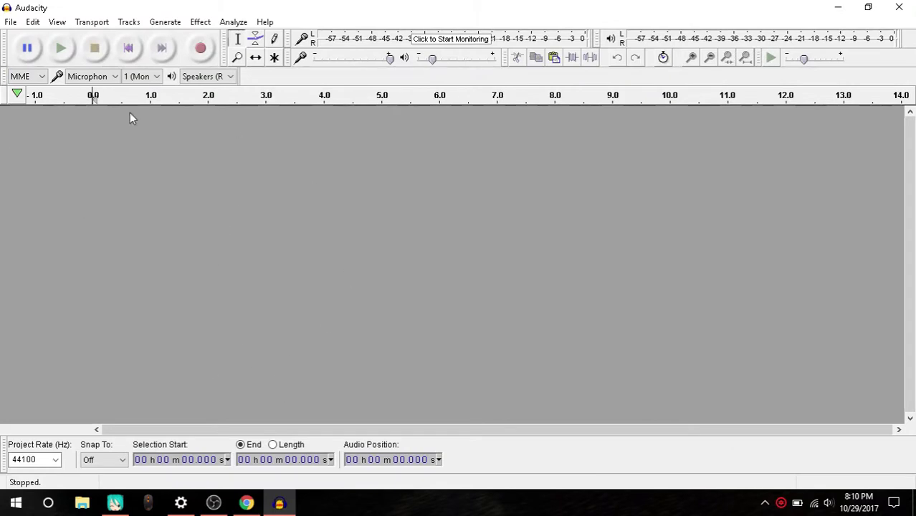
left_click(11, 22)
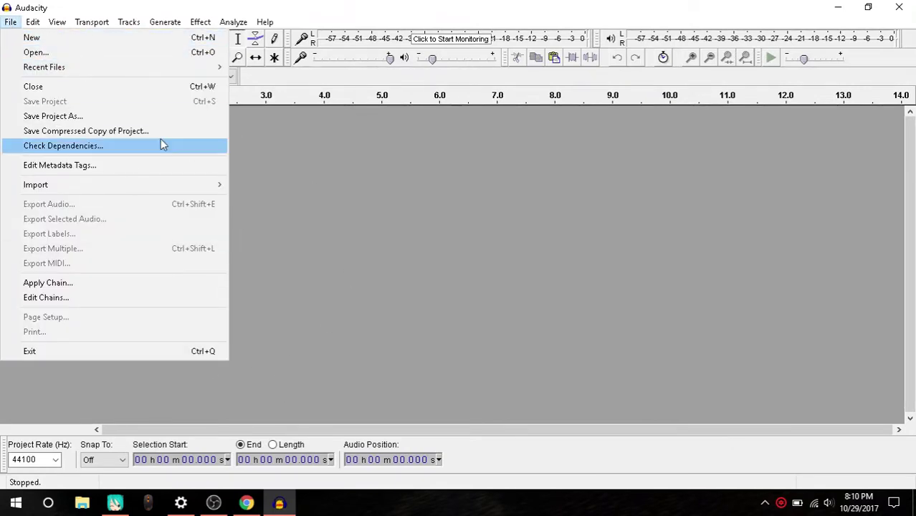
left_click(259, 185)
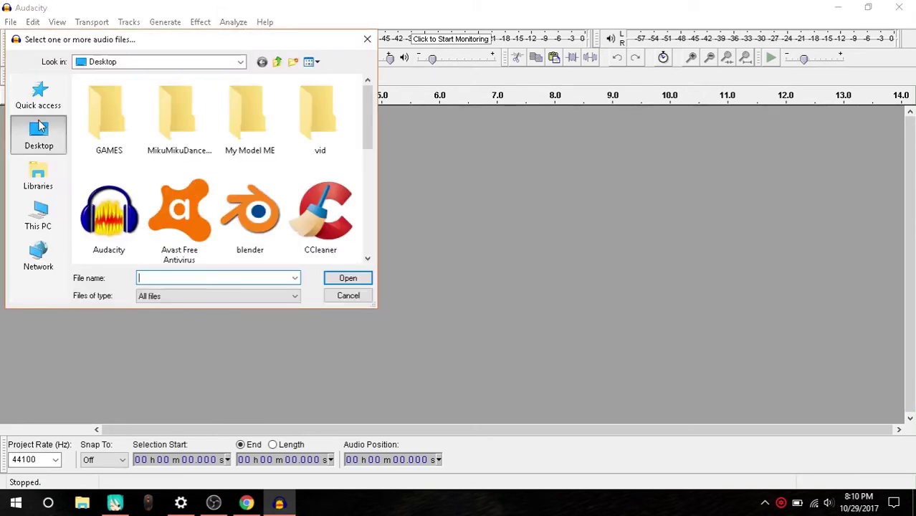
Import the 'Our Psych - PURGE [NCS Release]' MP3 from the Desktop folder
left_click(39, 127)
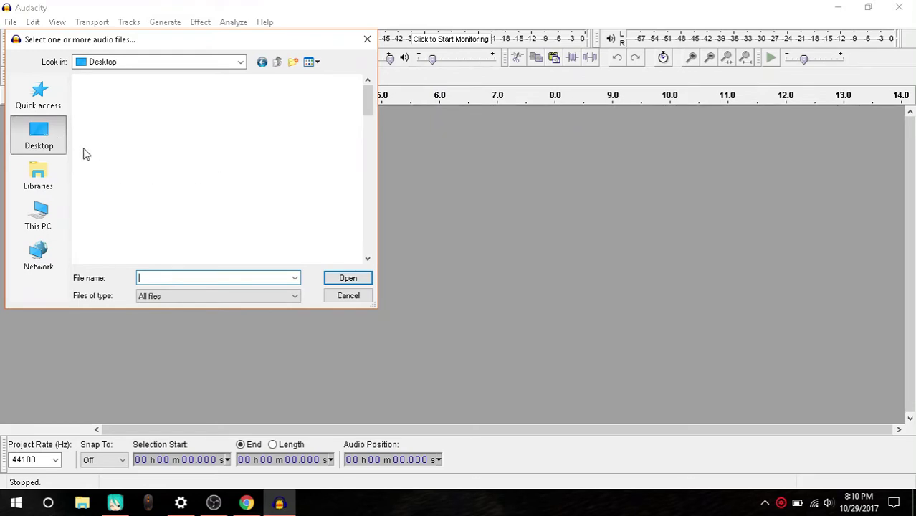
scroll(144, 154, "down", 5)
scroll(158, 152, "down", 3)
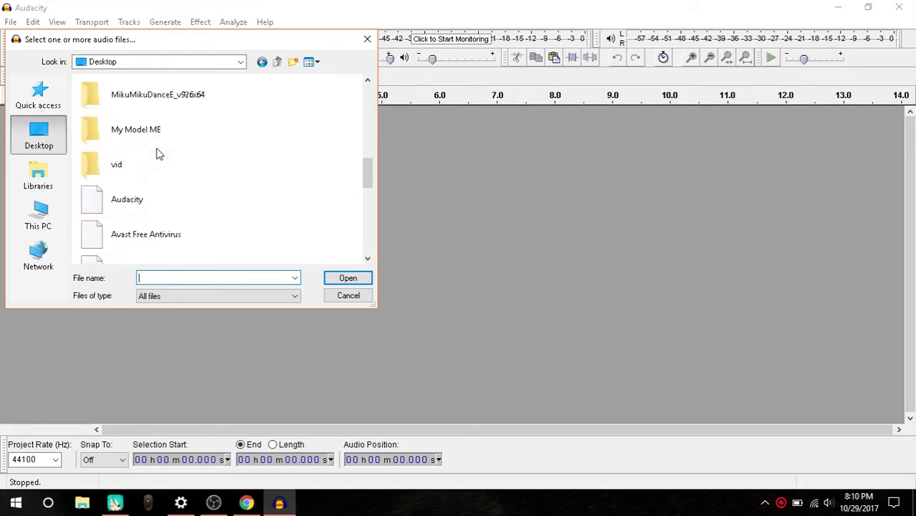
scroll(172, 161, "down", 5)
scroll(201, 176, "down", 3)
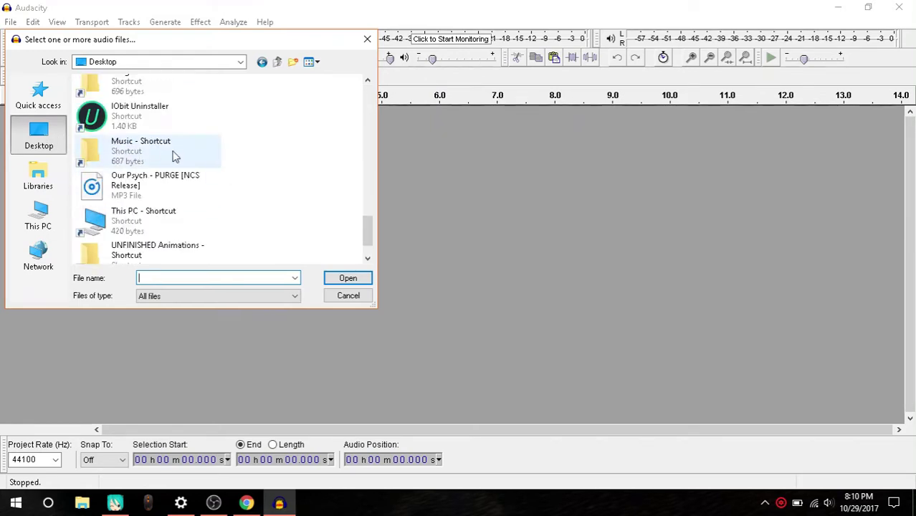
double_click(151, 182)
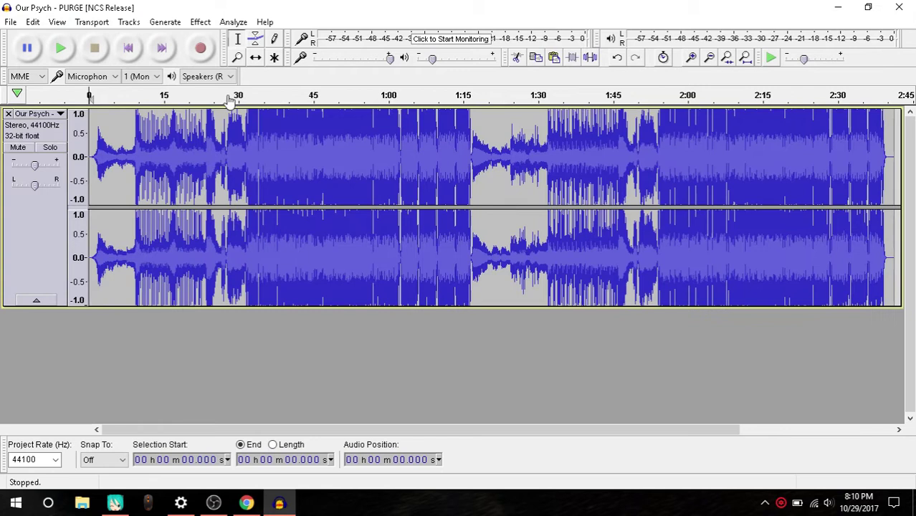
Play the PURGE track from the start, adjust system volume, and pause near 12.7 seconds
left_click(29, 48)
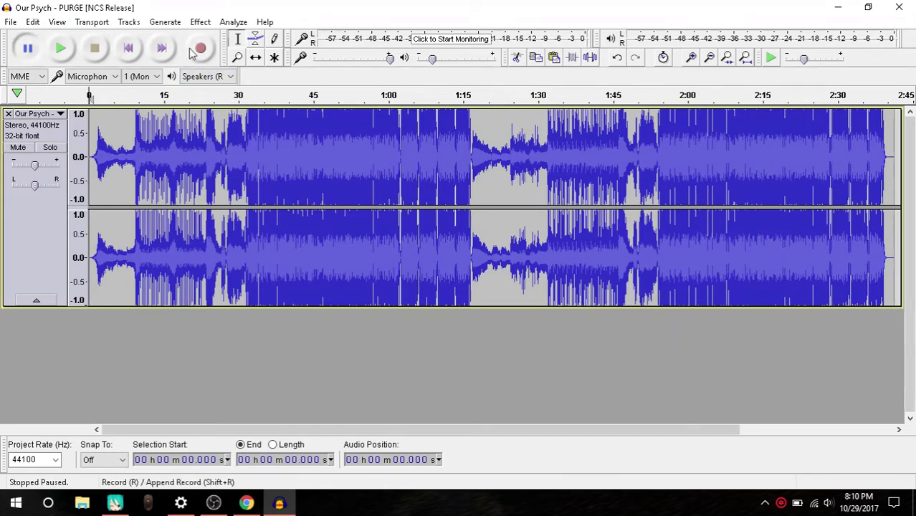
left_click(63, 54)
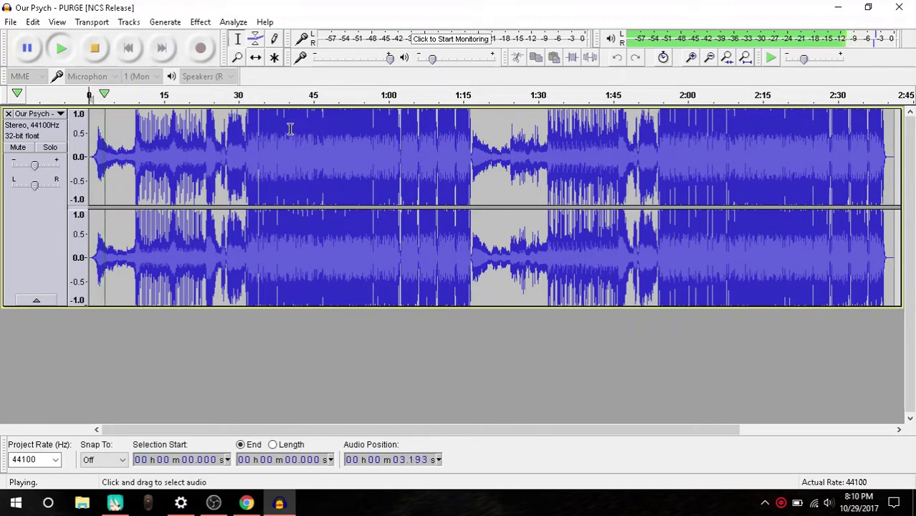
key("XF86AudioRaiseVolume")
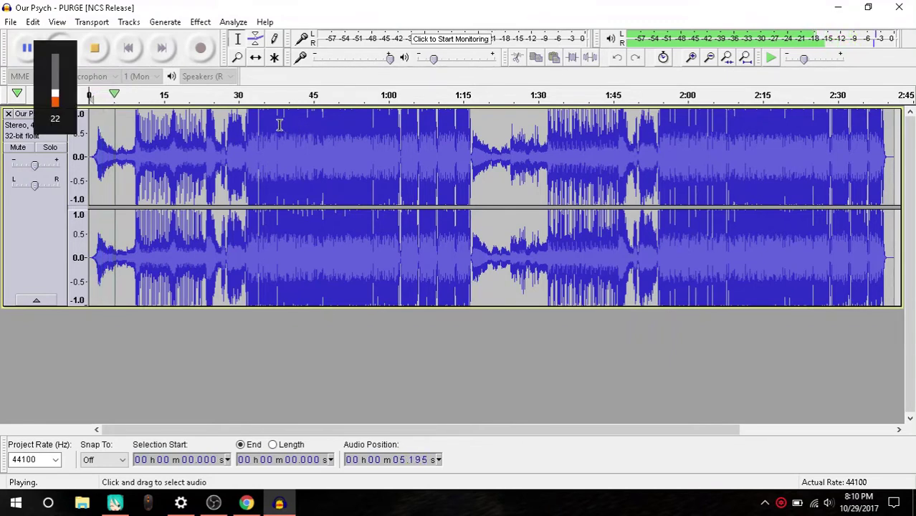
key("XF86AudioRaiseVolume")
key("XF86AudioRaiseVolume")
key("XF86AudioRaiseVolume")
key("XF86AudioRaiseVolume")
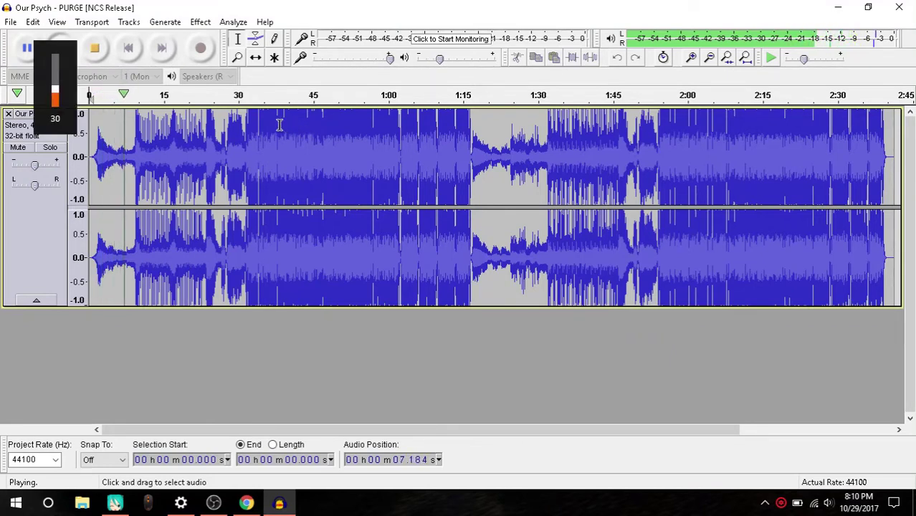
key("XF86AudioLowerVolume")
key("XF86AudioLowerVolume")
key("XF86AudioLowerVolume")
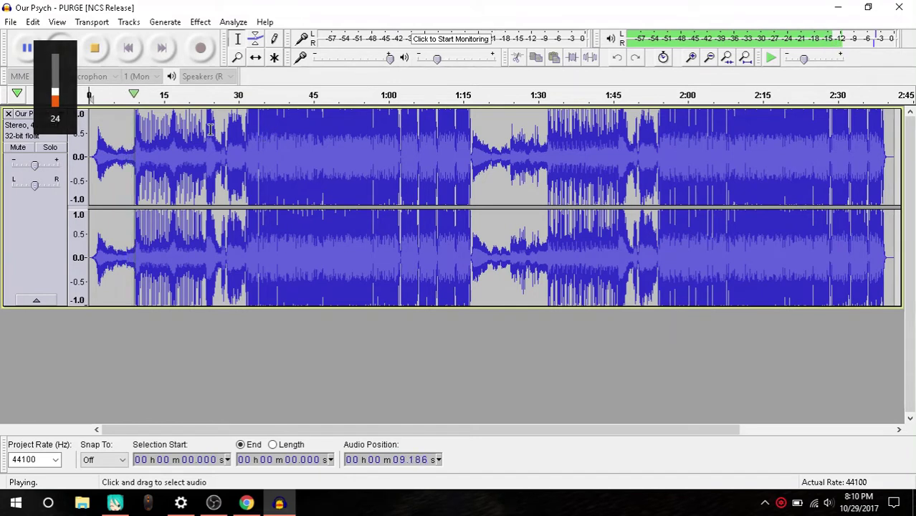
key("XF86AudioLowerVolume")
key("XF86AudioLowerVolume")
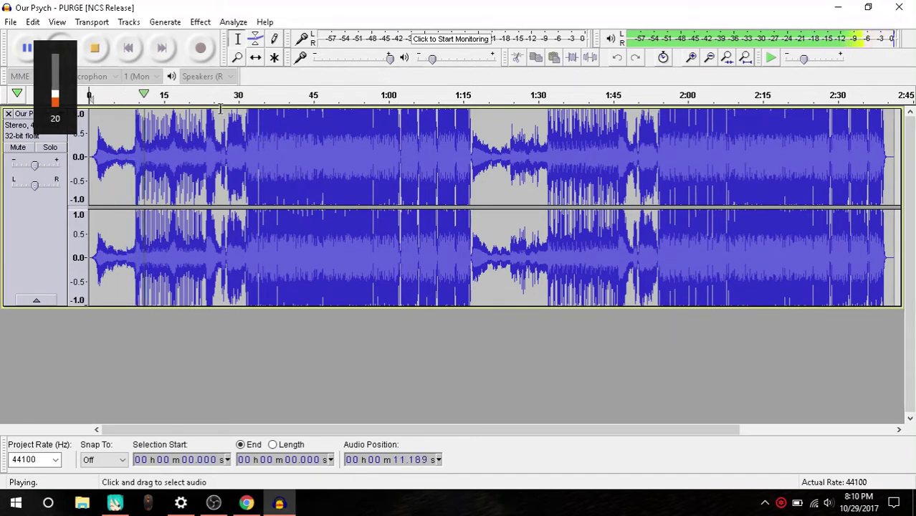
left_click(27, 48)
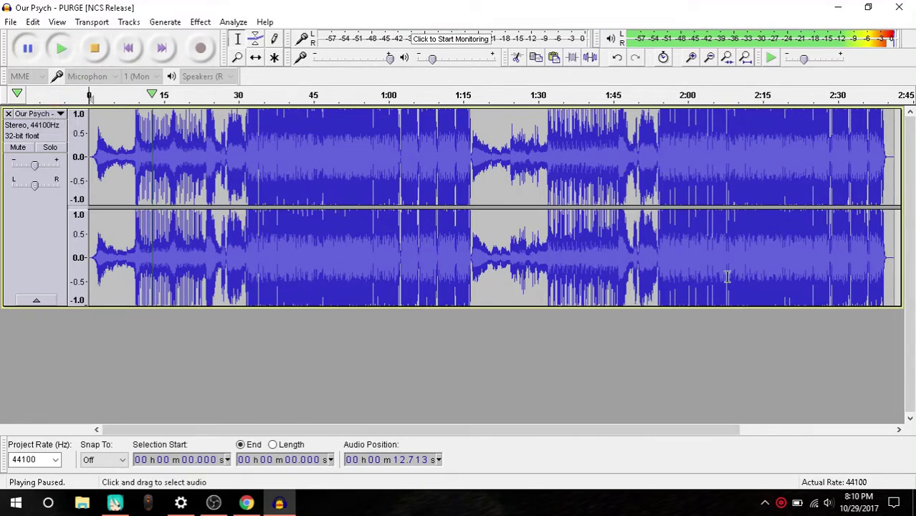
Export the whole PURGE song to the Desktop as a signed 16-bit PCM WAV, then minimize Audacity
left_click(10, 22)
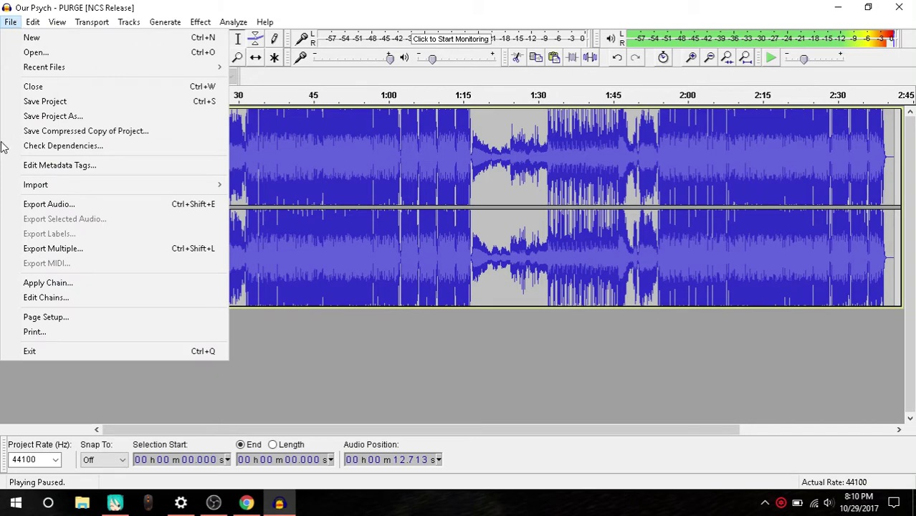
left_click(61, 206)
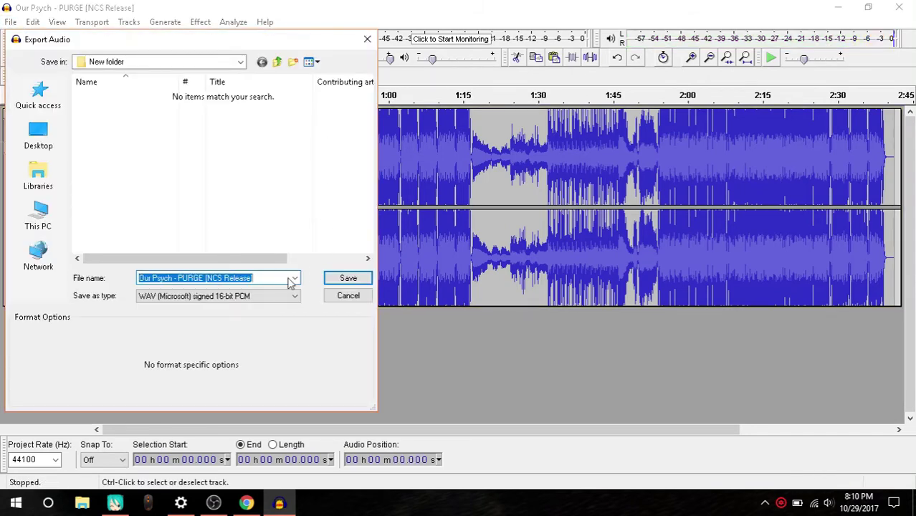
left_click(201, 299)
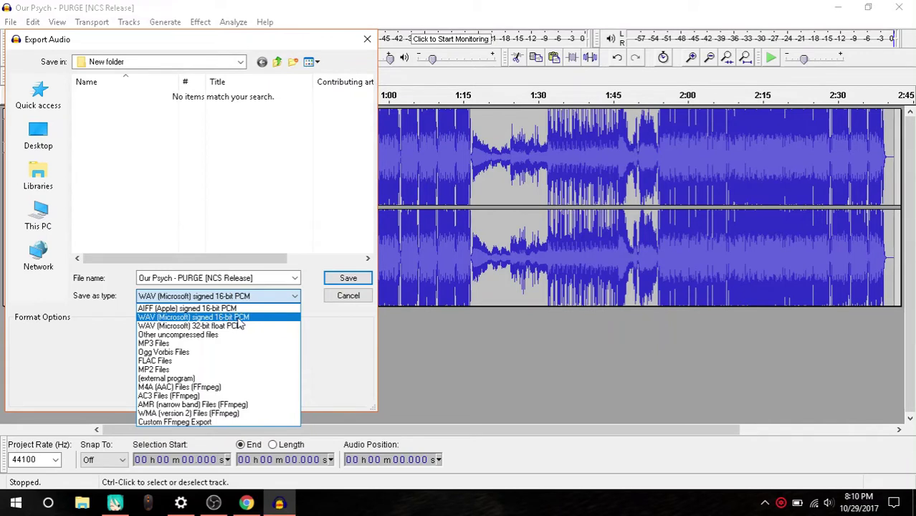
left_click(57, 140)
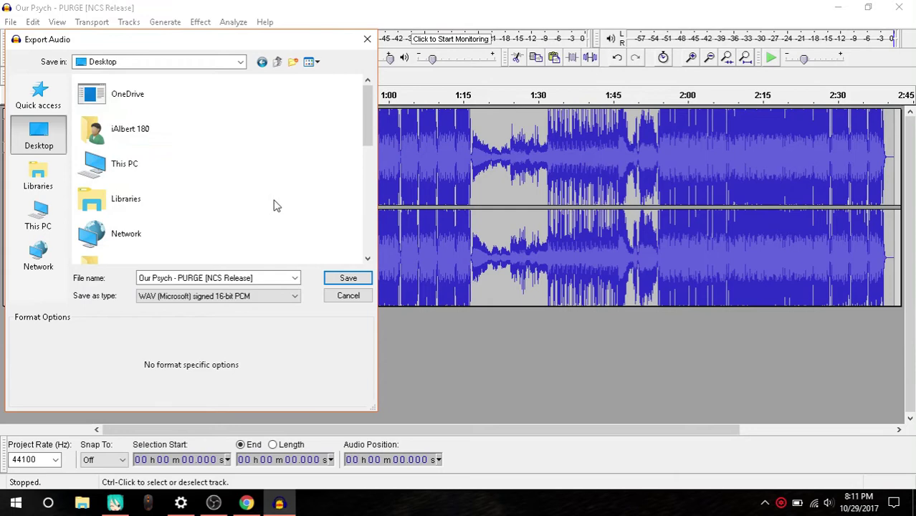
scroll(265, 203, "down", 5)
scroll(301, 229, "down", 1)
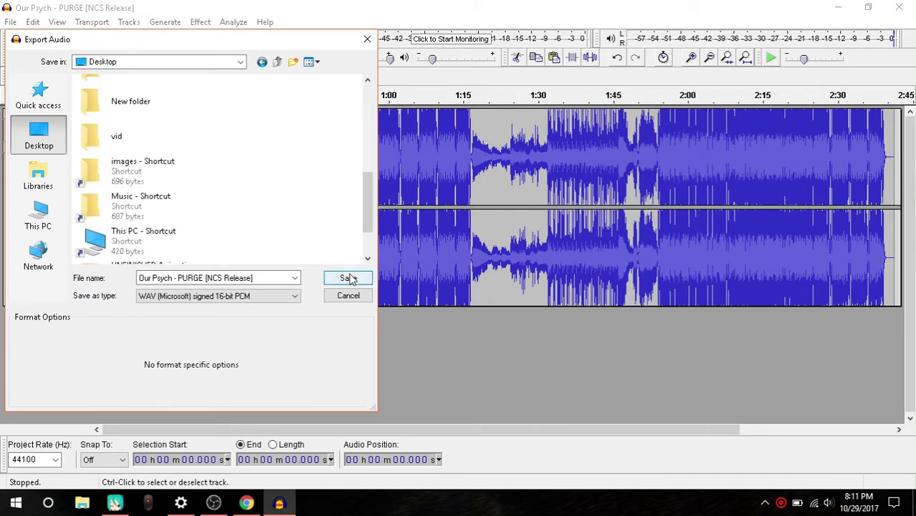
left_click(348, 279)
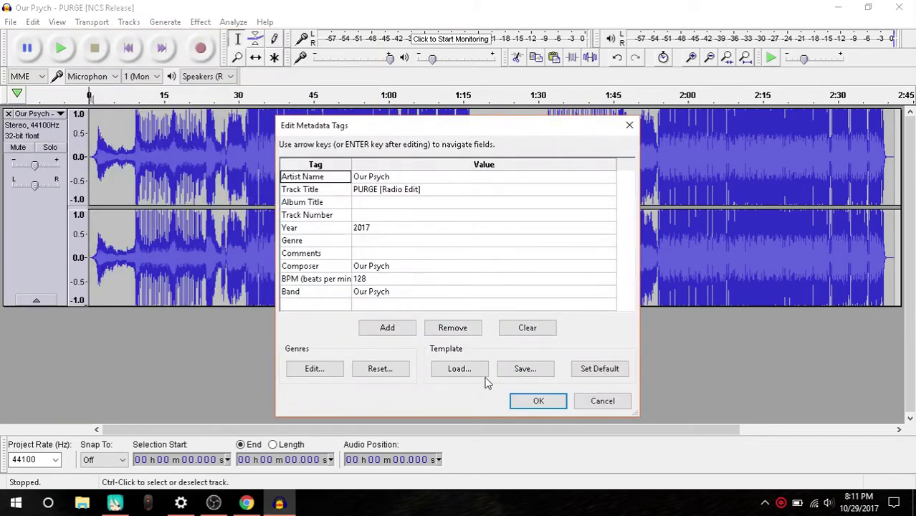
left_click(542, 400)
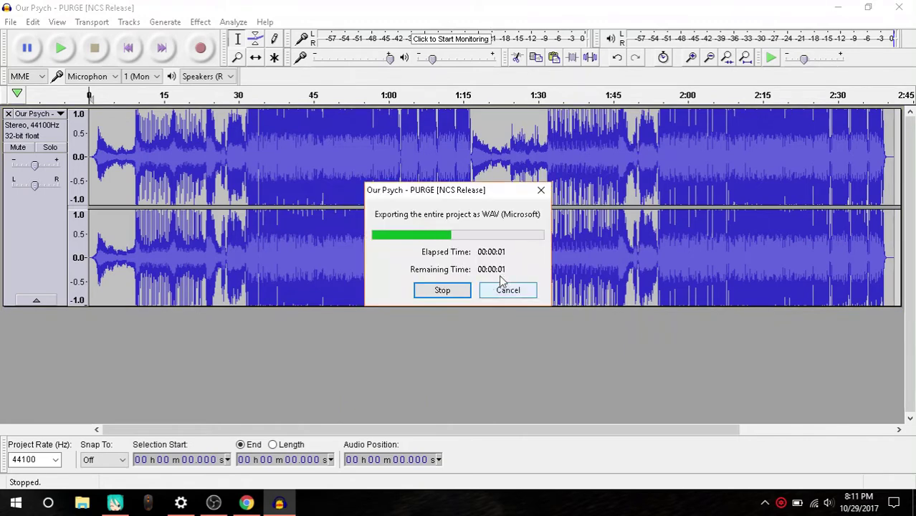
left_click(843, 6)
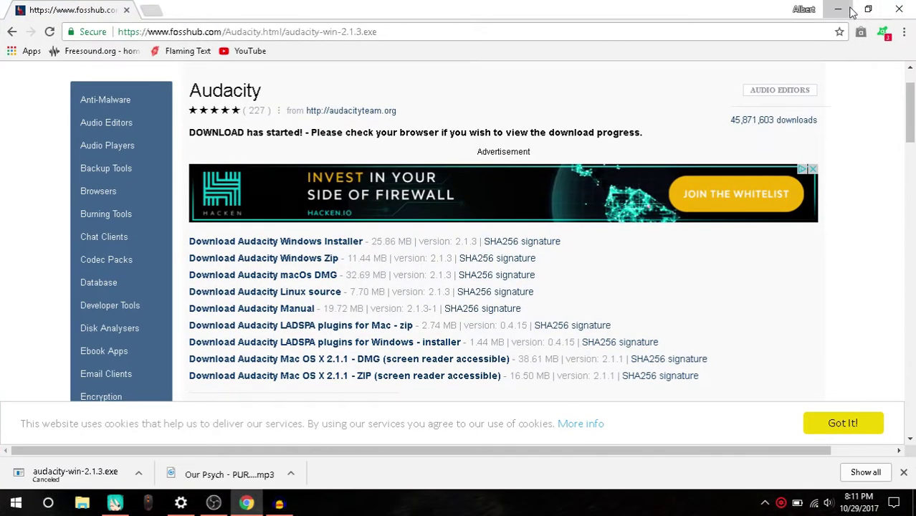
Select both desktop song files and check their combined Properties and folder location
left_click(852, 13)
left_click_drag(226, 161, 331, 156)
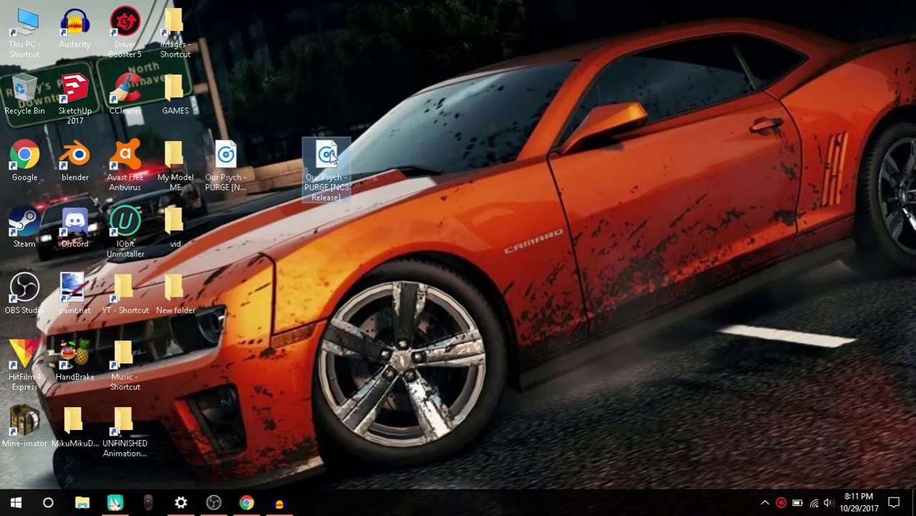
left_click(226, 165)
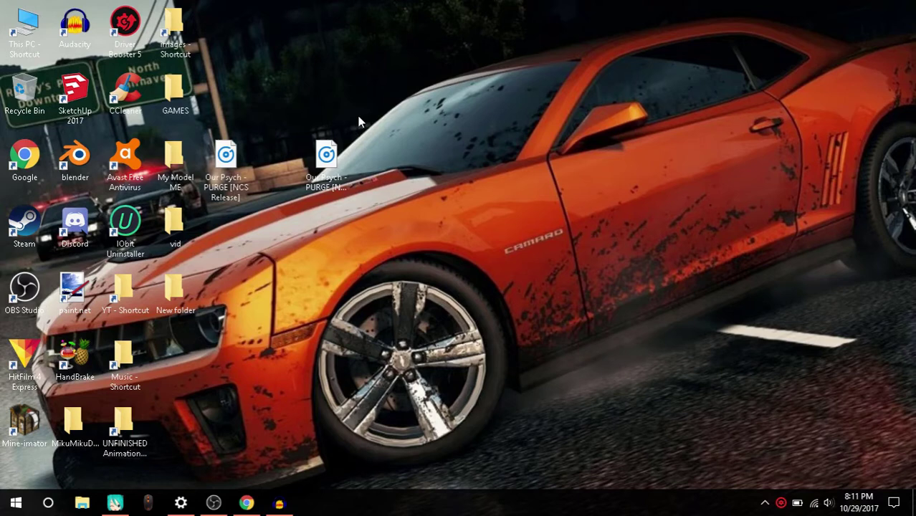
left_click_drag(238, 85, 358, 211)
right_click(337, 182)
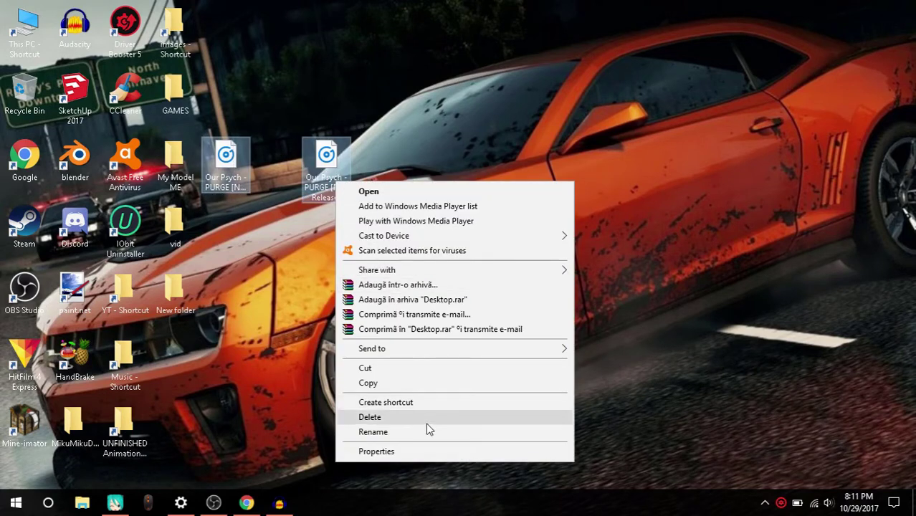
left_click(403, 450)
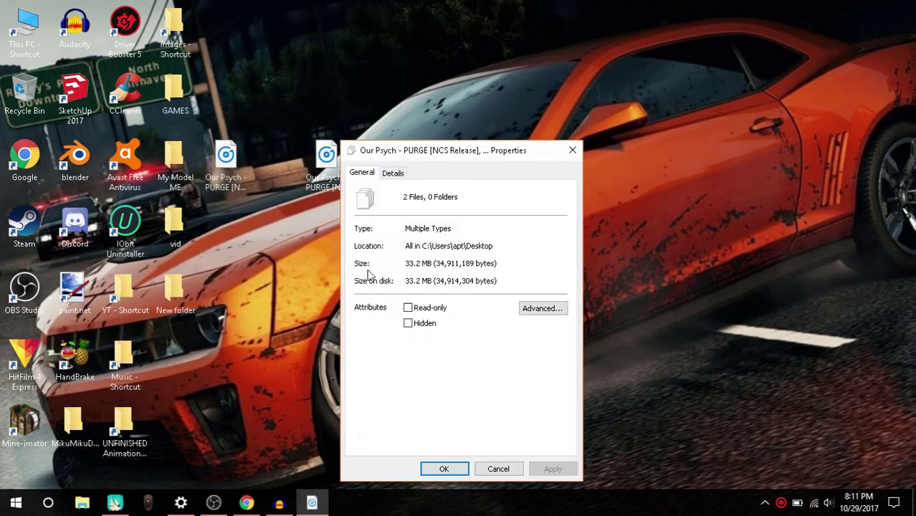
left_click_drag(421, 246, 493, 246)
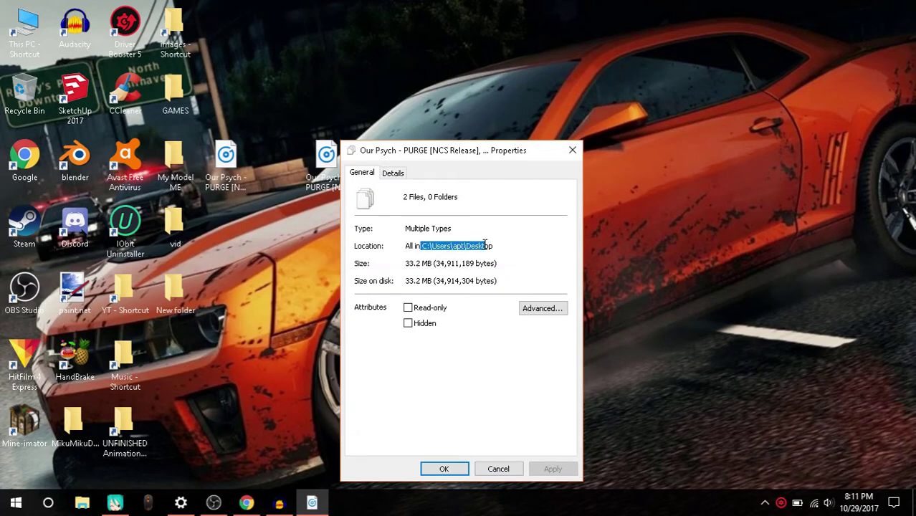
left_click(512, 246)
left_click(573, 151)
right_click(343, 152)
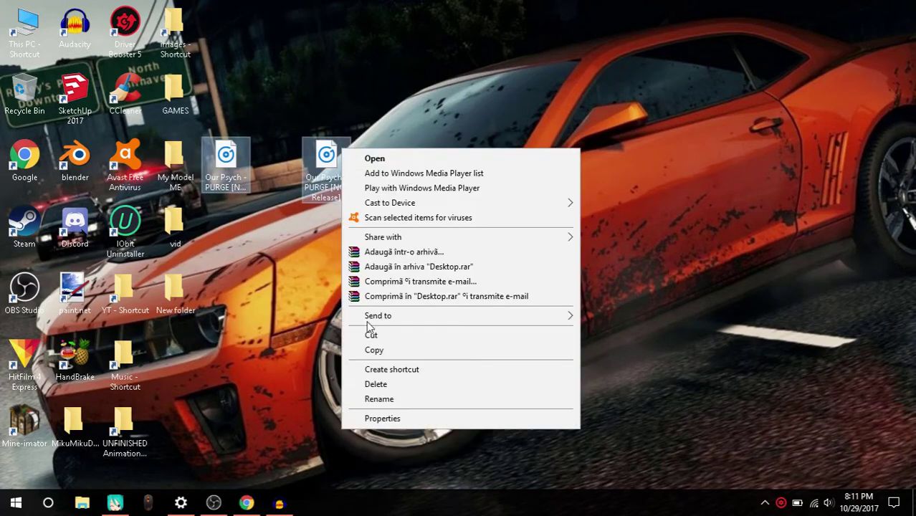
left_click(380, 421)
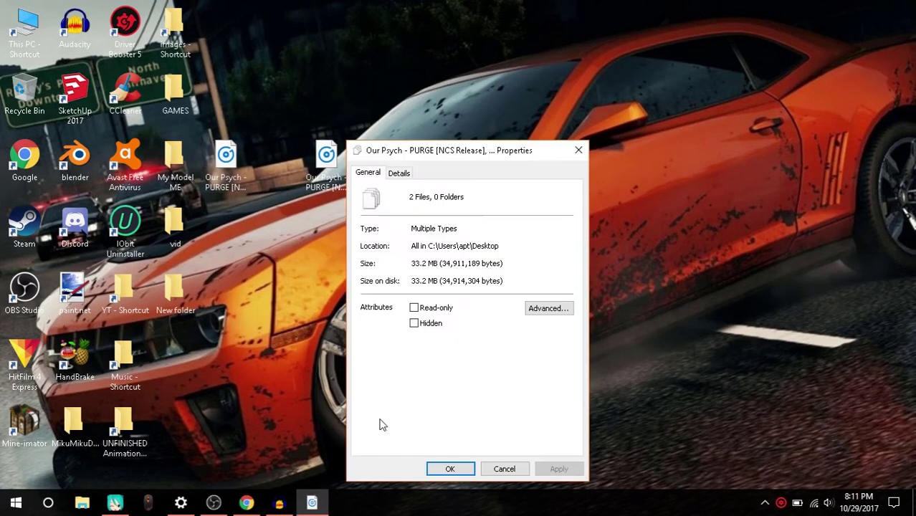
left_click(504, 469)
Check the exported PURGE WAV file's Properties, confirming its 27.1 MB size
right_click(315, 167)
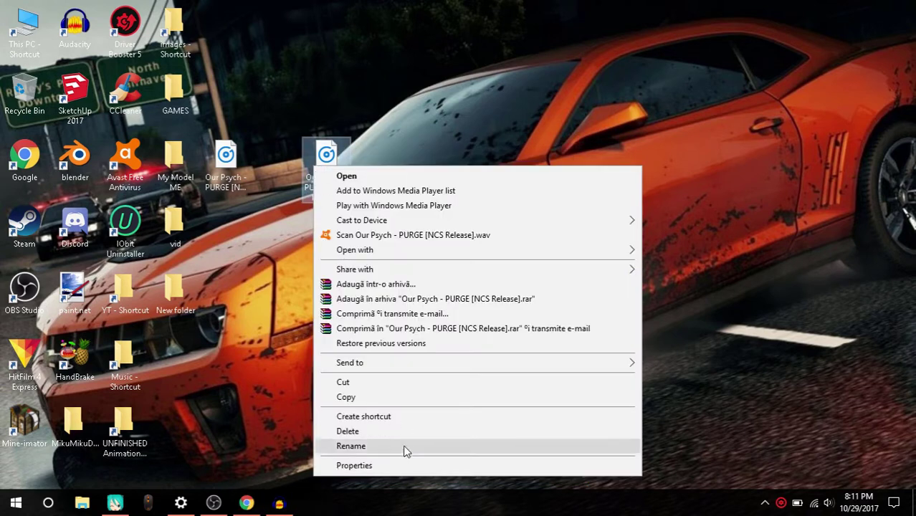
left_click(395, 462)
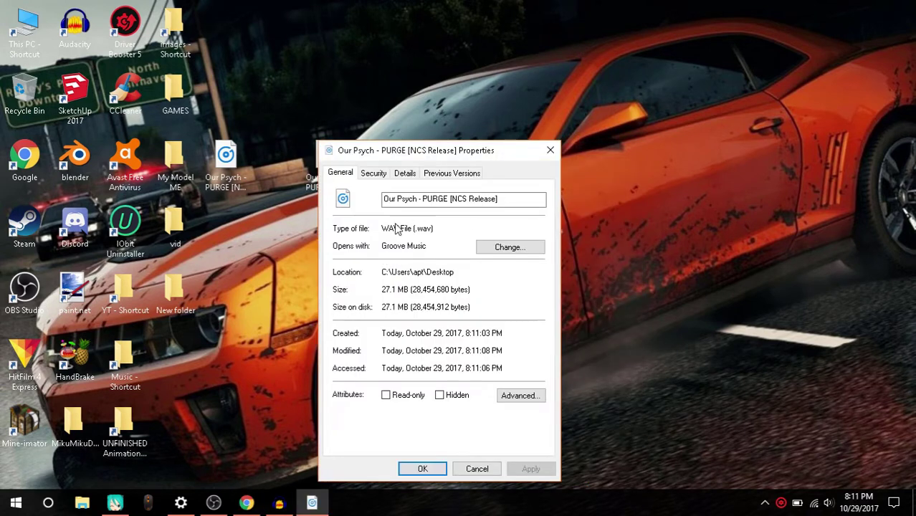
left_click_drag(507, 159, 640, 148)
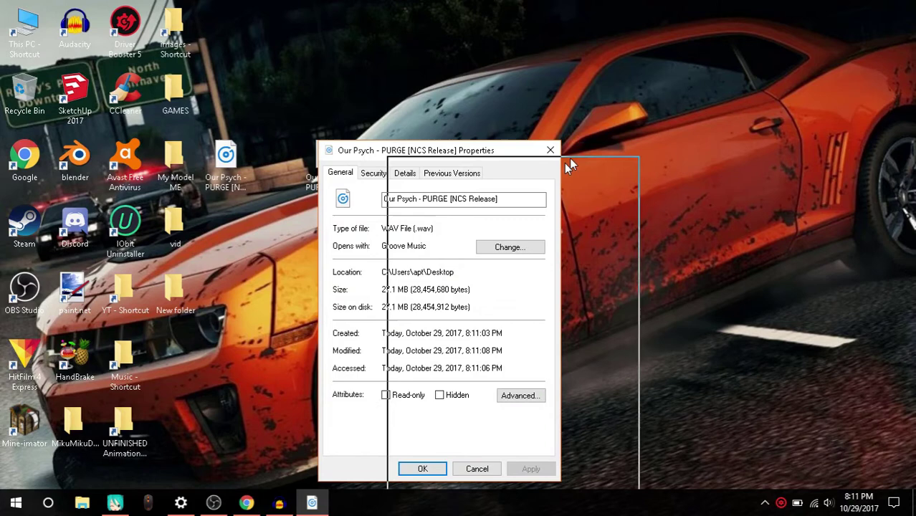
left_click(325, 167)
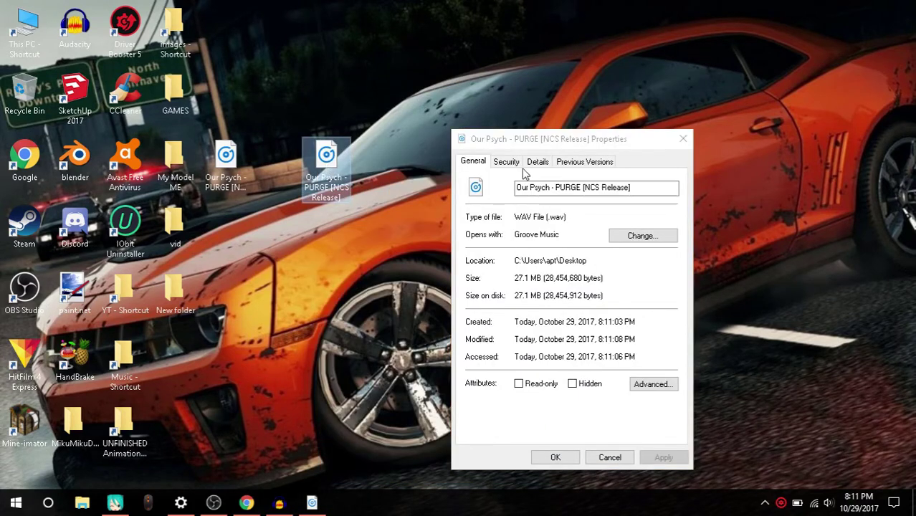
left_click(473, 143)
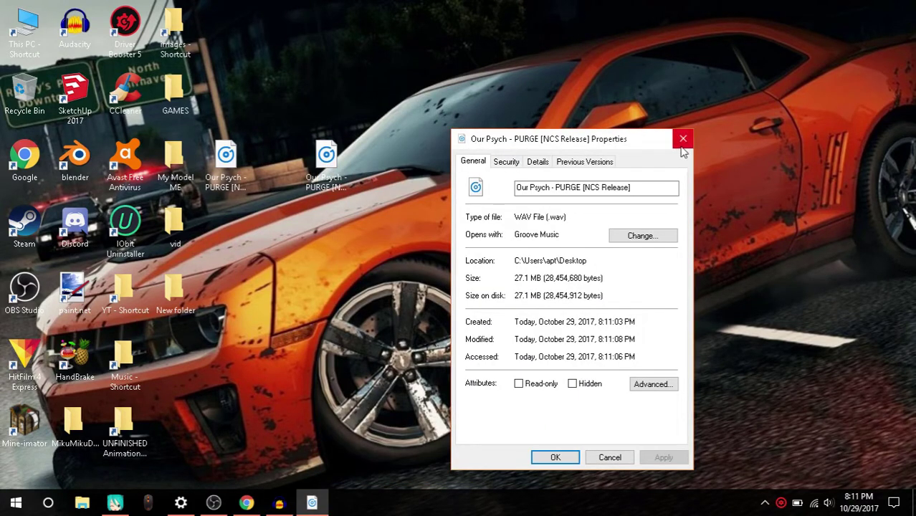
left_click(552, 457)
Drag the original MP3 file into the Recycle Bin
left_click(242, 176)
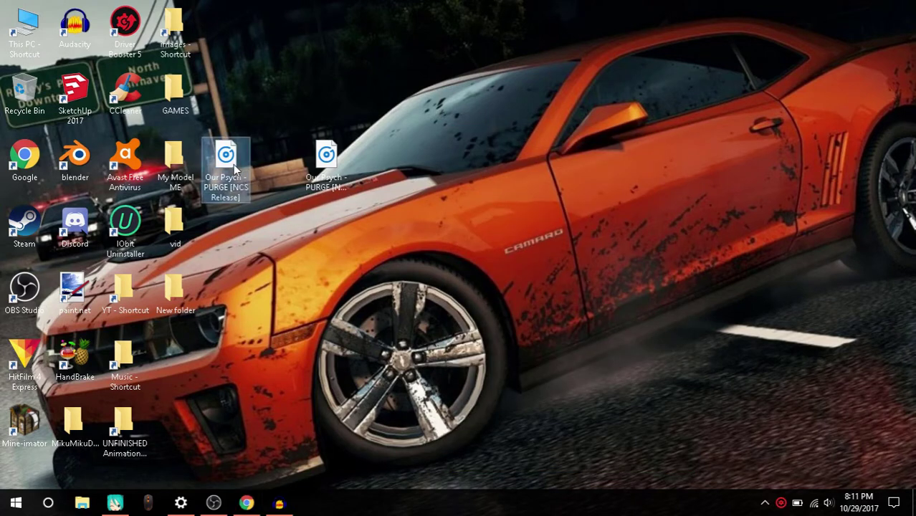
left_click_drag(235, 166, 25, 98)
left_click(327, 159)
Play the exported PURGE WAV in Groove Music, view Now Playing, then close Groove
double_click(329, 159)
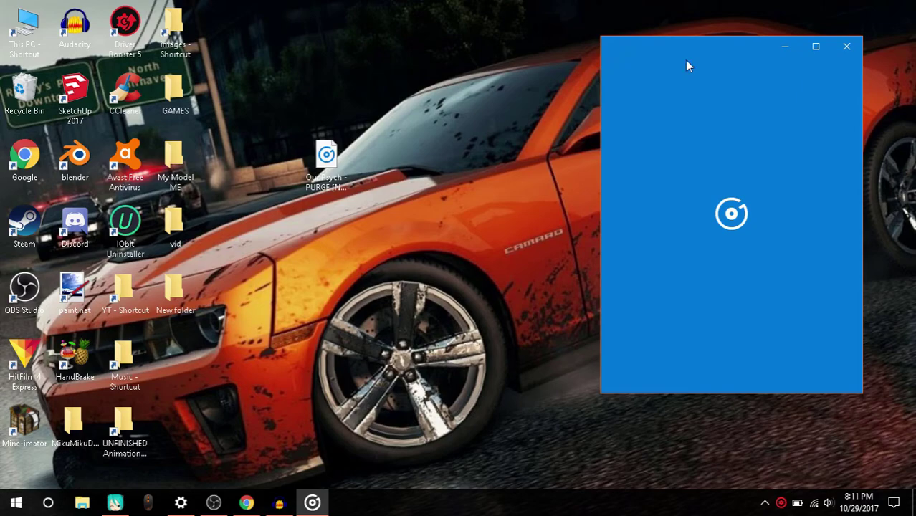
left_click(180, 502)
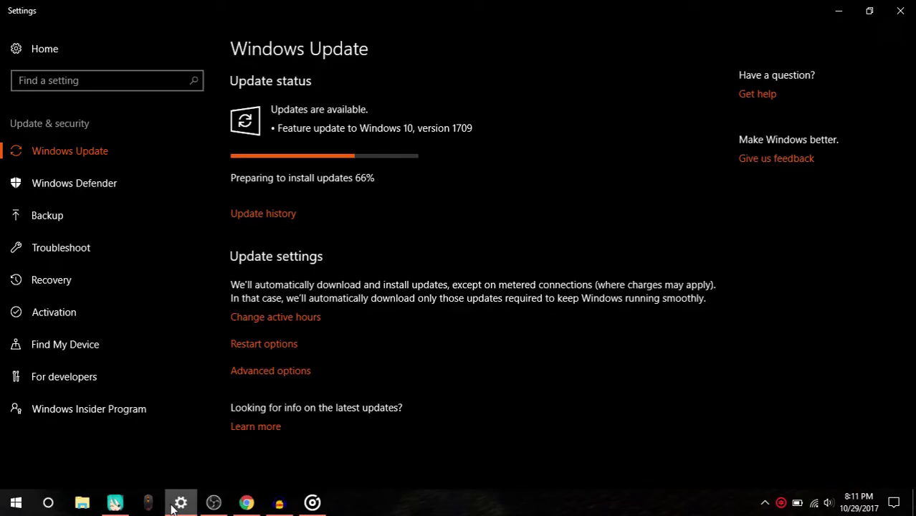
left_click(172, 507)
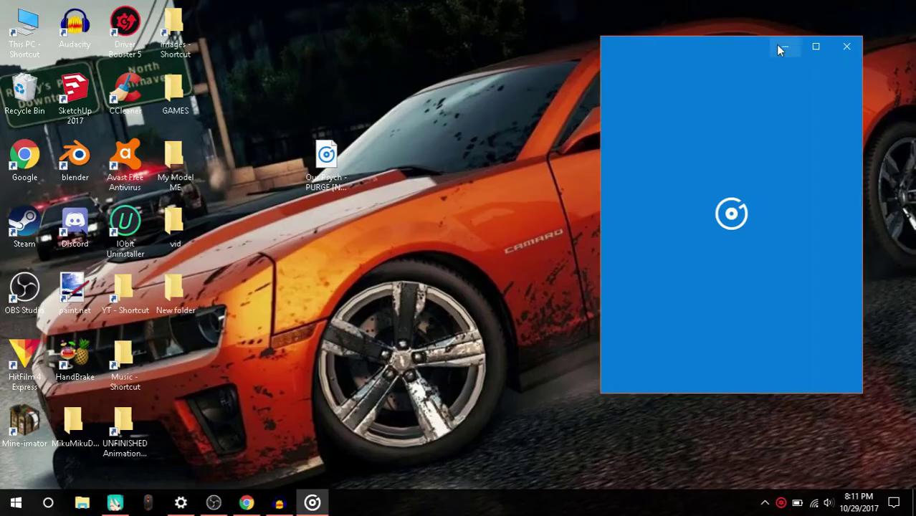
left_click_drag(724, 48, 556, 42)
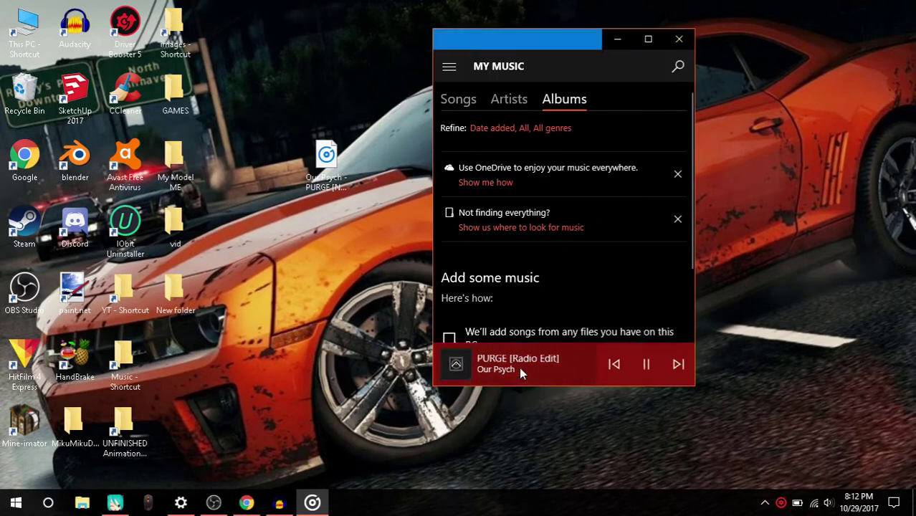
left_click(521, 372)
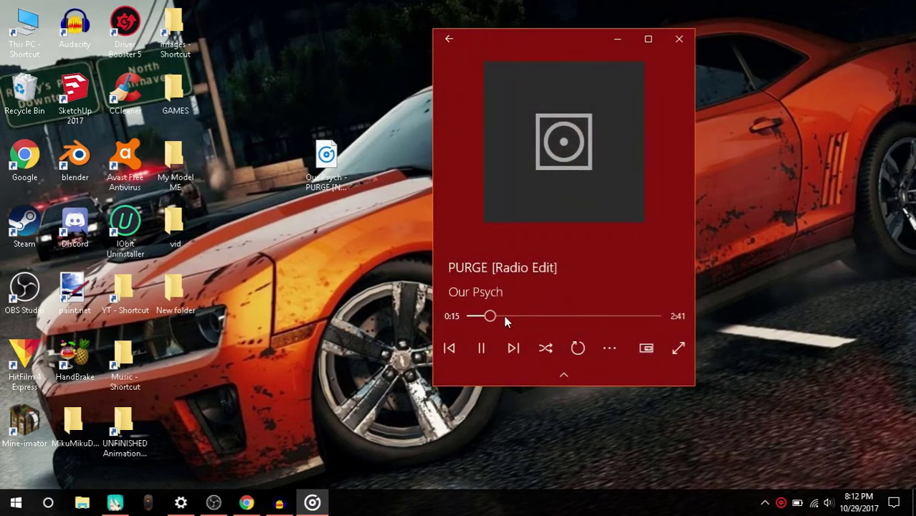
left_click(679, 39)
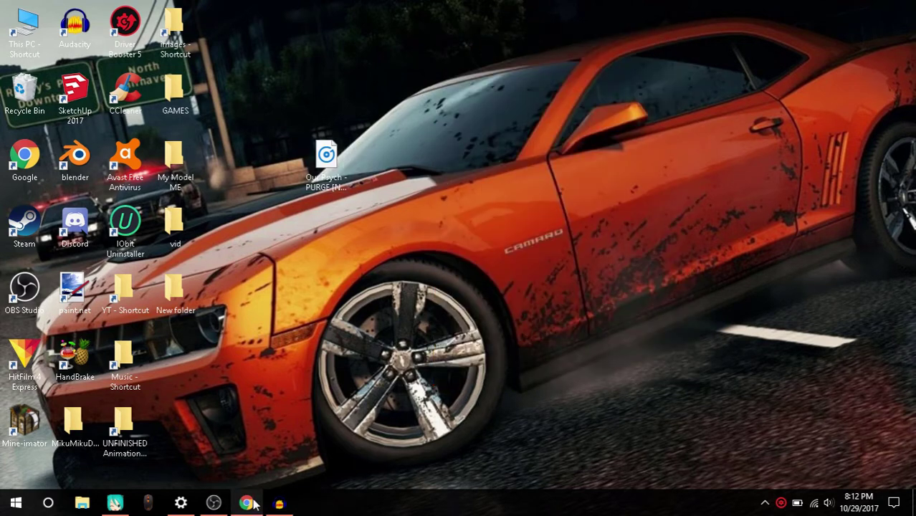
Load the Our Psych PURGE WAV from the Desktop via File > load WAV file
left_click(119, 502)
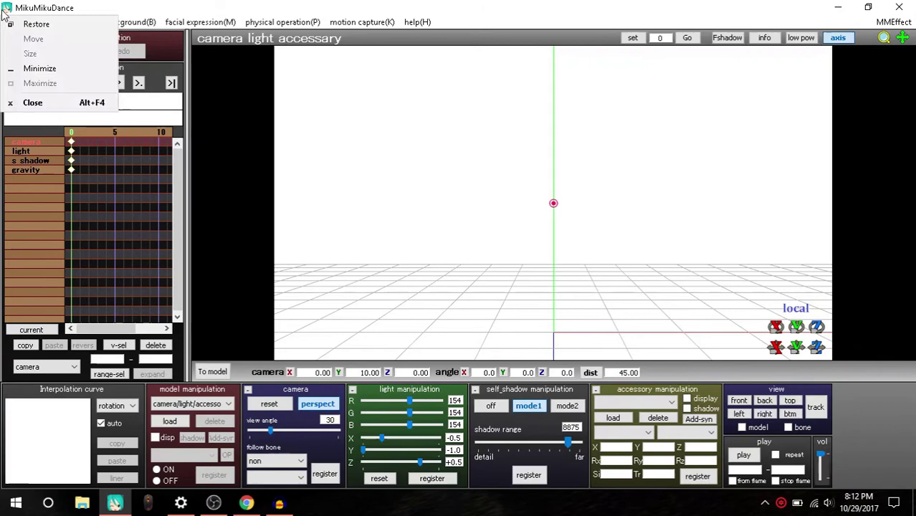
left_click(14, 21)
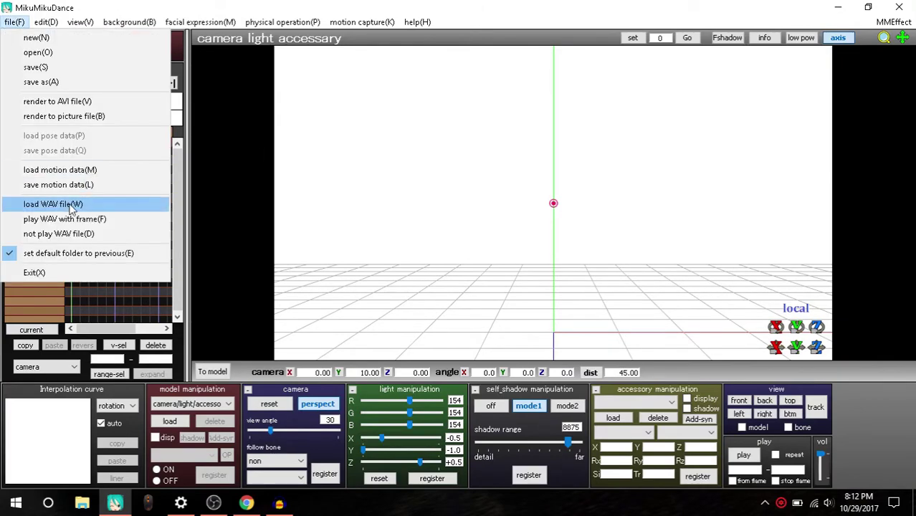
left_click(75, 206)
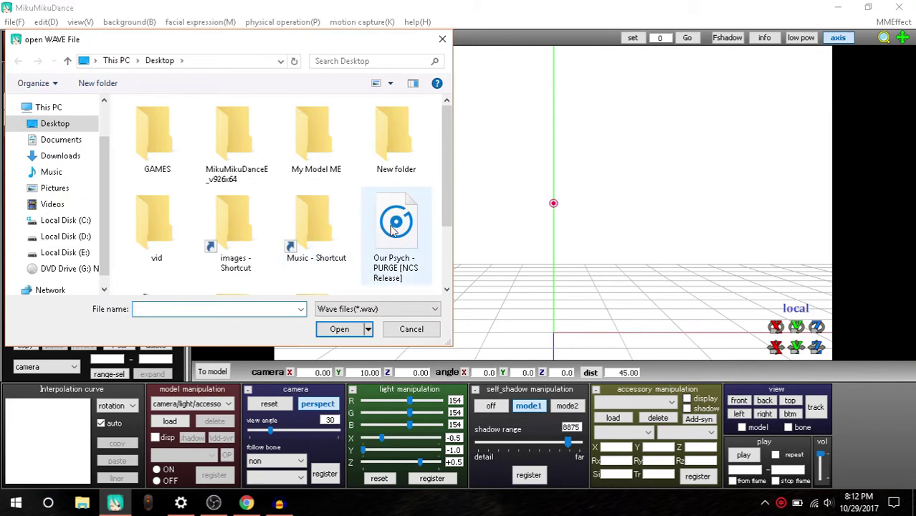
scroll(393, 228, "down", 1)
double_click(398, 139)
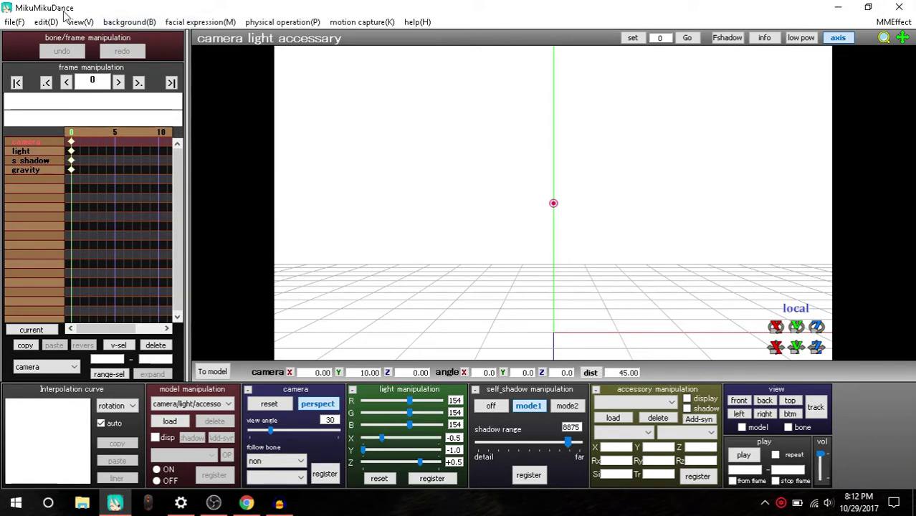
Turn on 'play WAV with frame' so the song plays along with the timeline
left_click(132, 151)
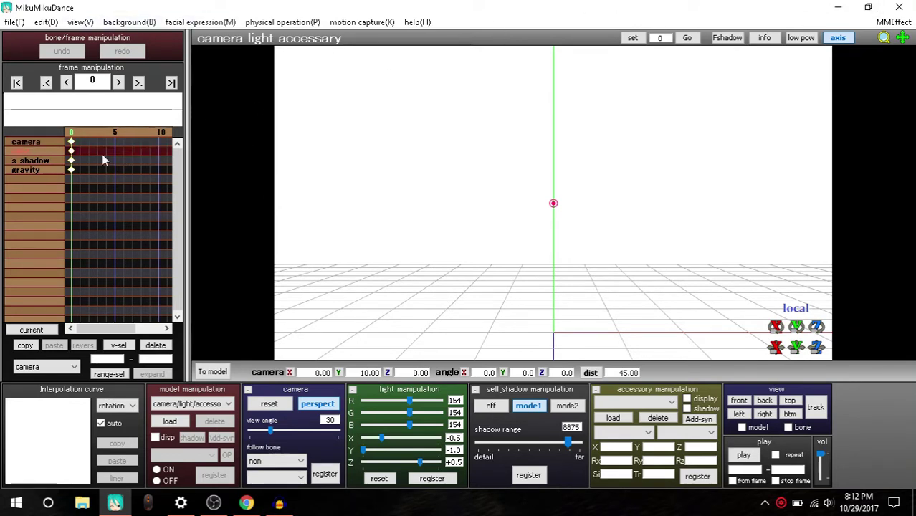
left_click(117, 157)
key("Down")
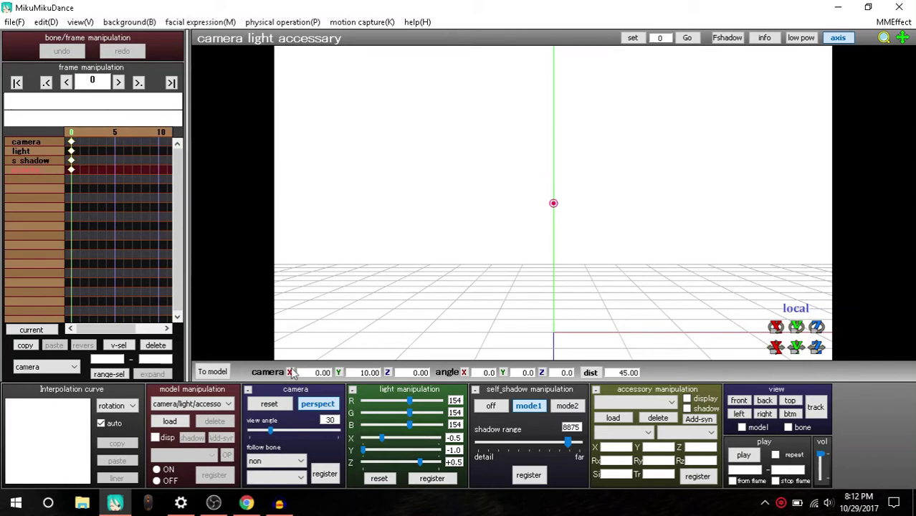
left_click(40, 142)
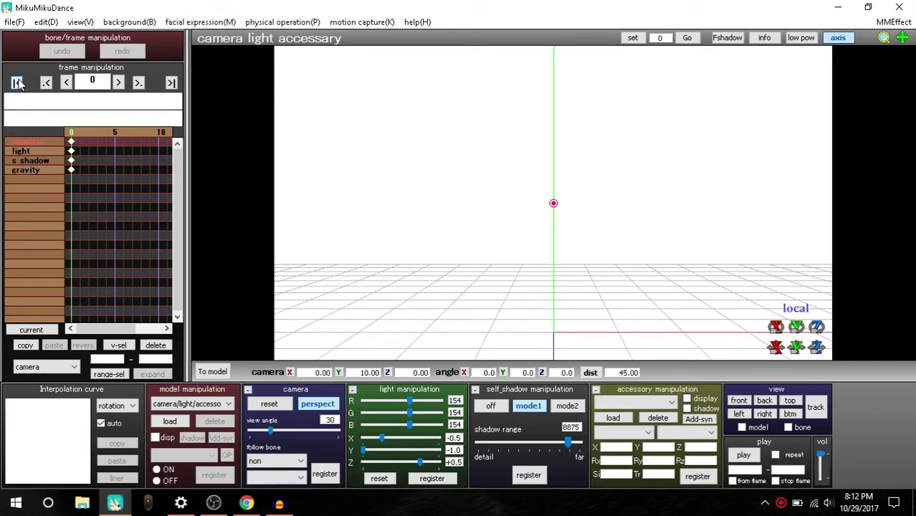
left_click_drag(102, 330, 109, 330)
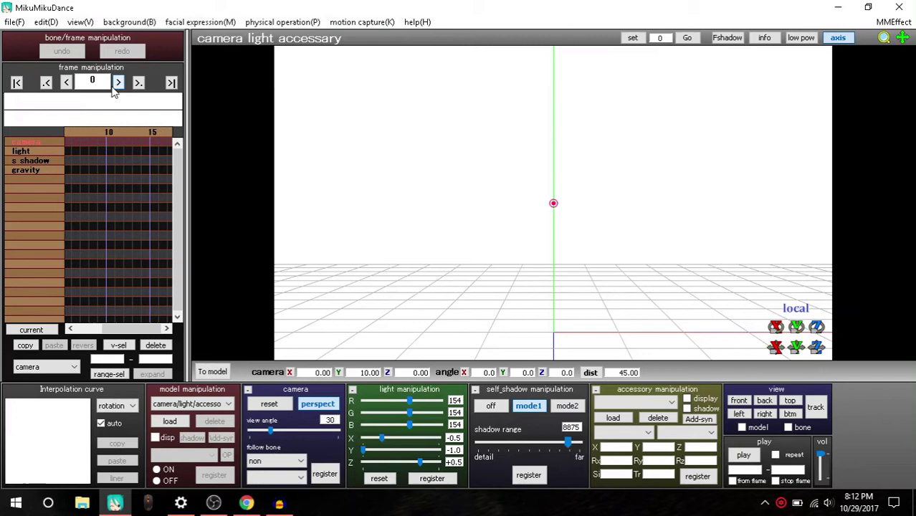
left_click(14, 23)
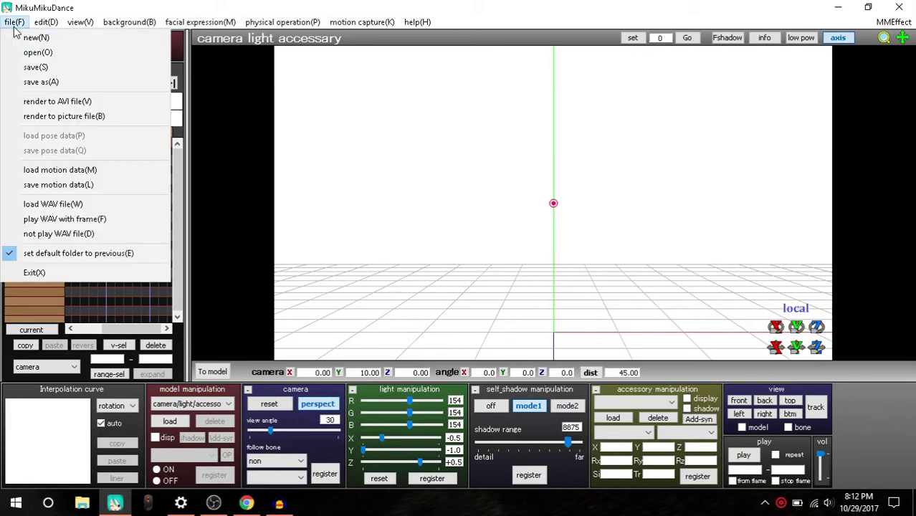
left_click(93, 220)
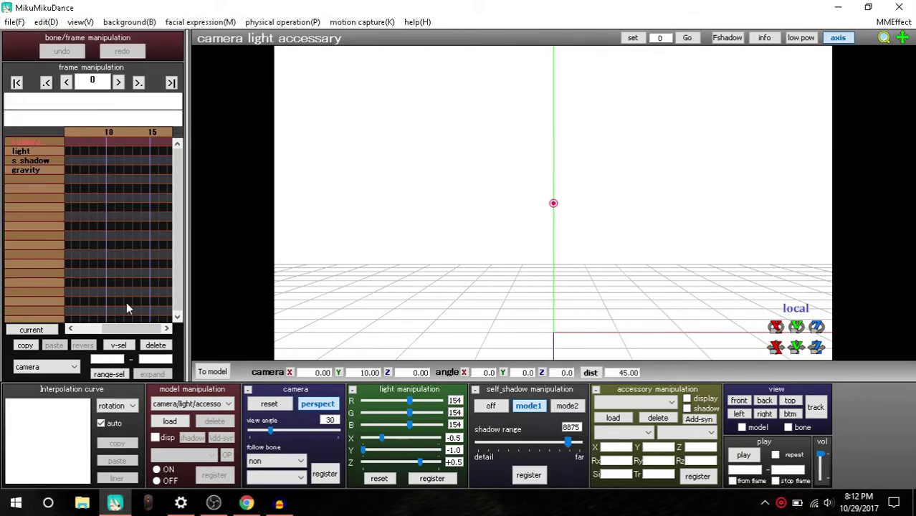
left_click_drag(126, 326, 88, 326)
type("200")
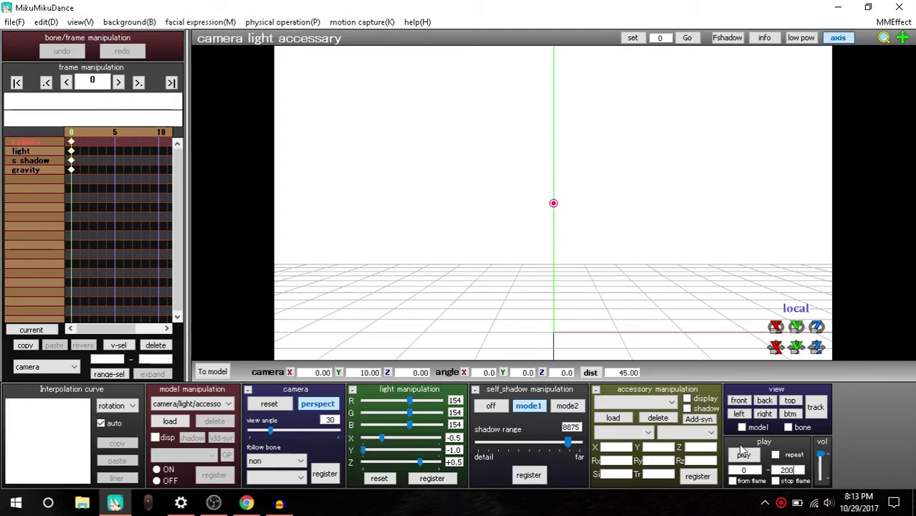
Play back to hear the song, lower the volume, and jump to frame 100
left_click(743, 455)
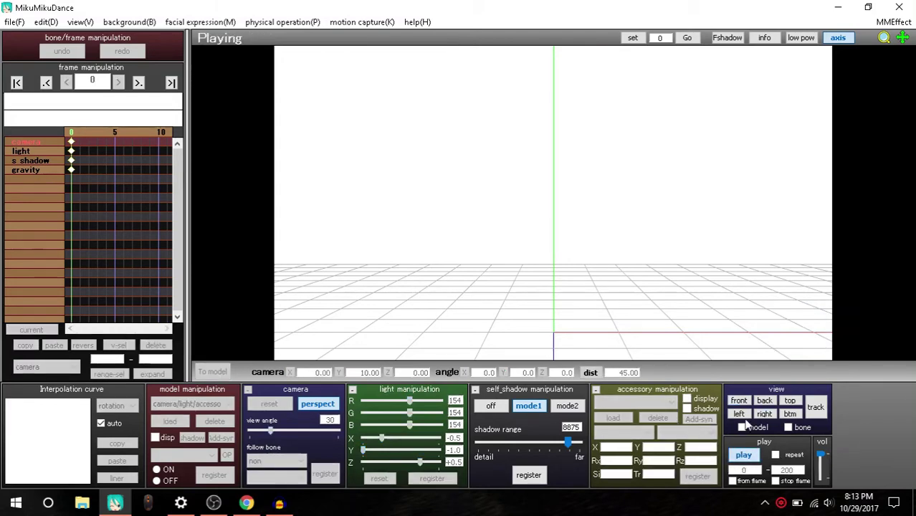
key("XF86AudioLowerVolume")
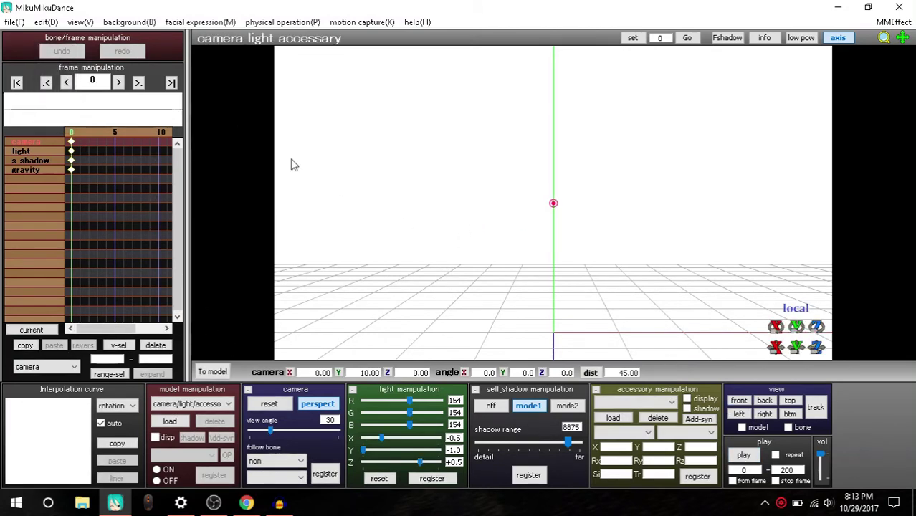
double_click(94, 80)
type("00")
key("Return")
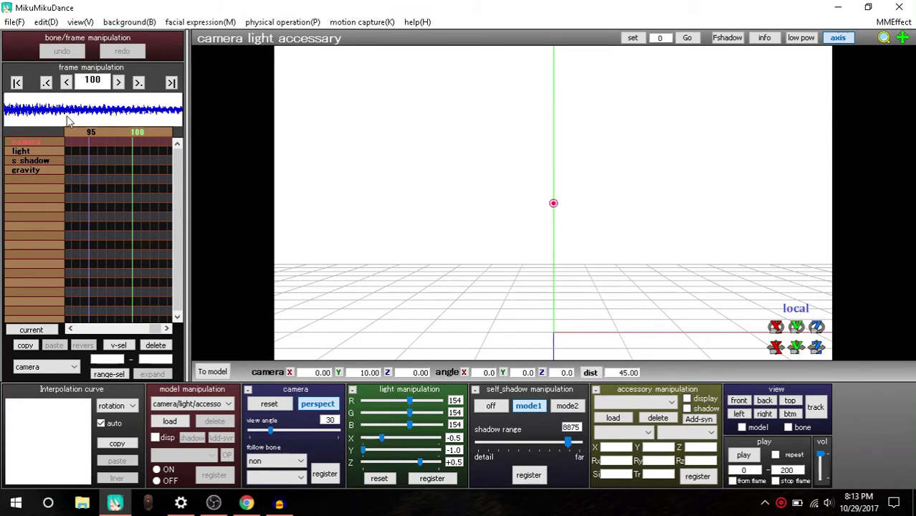
Step the timeline back from frame 100 to about frame 48
left_click(65, 83)
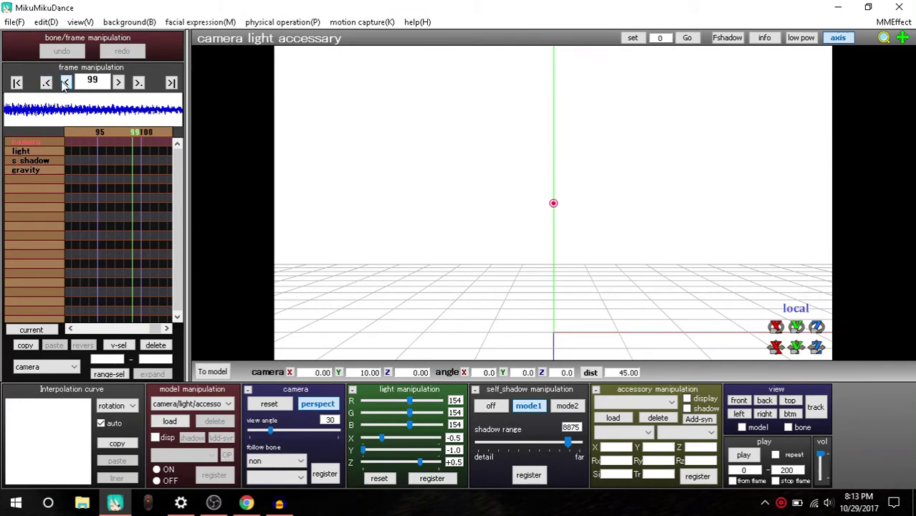
double_click(65, 83)
triple_click(65, 84)
triple_click(65, 83)
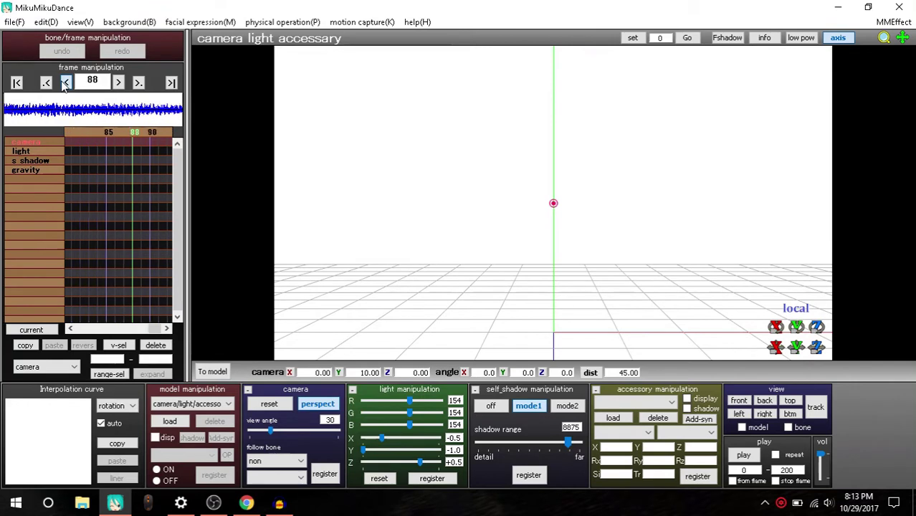
double_click(64, 83)
left_click(65, 83)
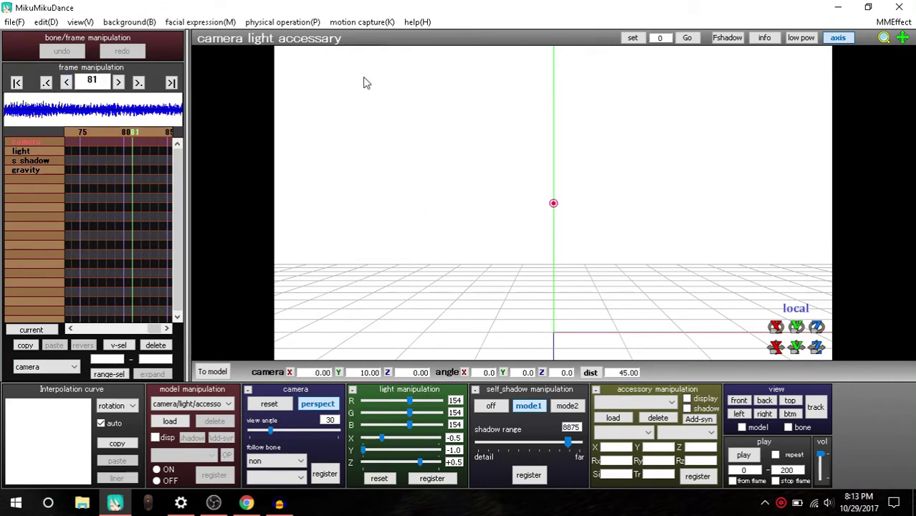
key("Left")
key("Left")
key("Left")
key("Left")
key("Left")
key("Left")
key("Left")
key("Left")
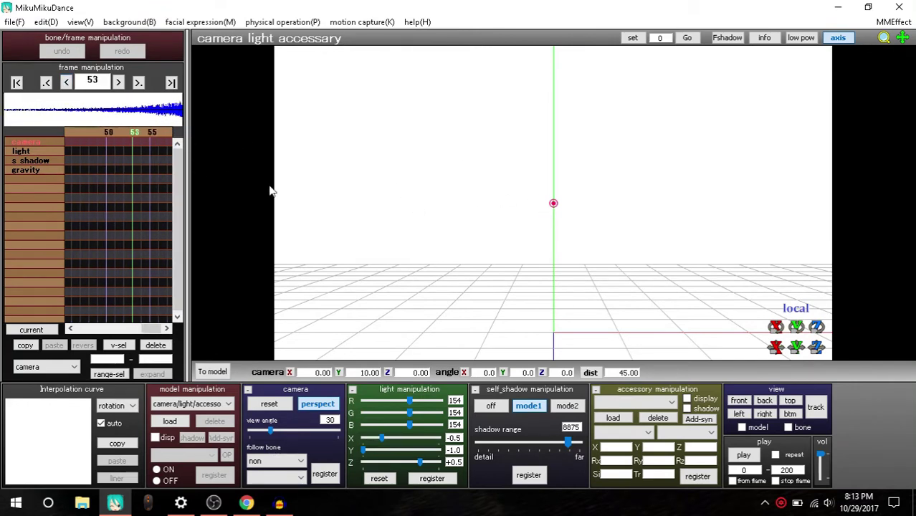
key("Left")
key("Left")
key("Left")
key("Left")
key("Left")
key("Left")
Advance the timeline with the Right arrow to frame 218 along the waveform
key("Right")
key("Right")
key("Right")
key("Right")
key("Right")
key("Right")
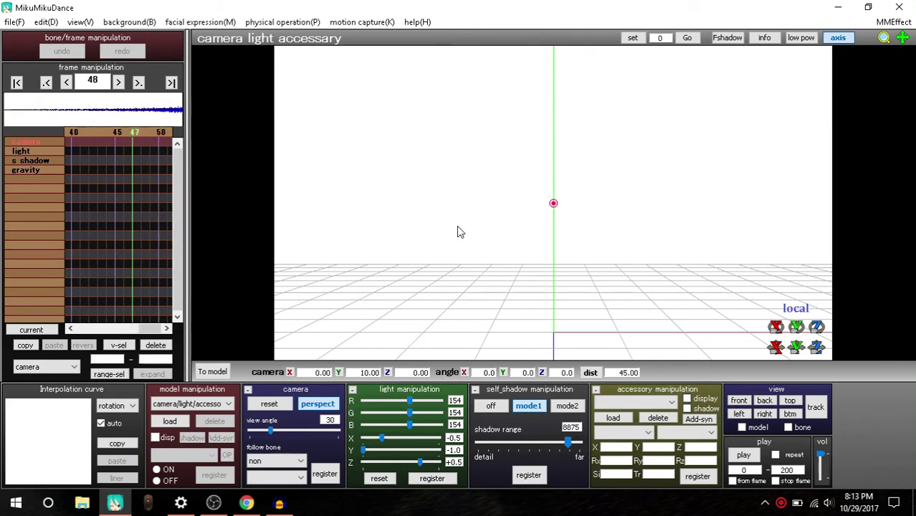
key("Right")
key("Right")
key("Right")
key("Right")
key("Right")
key("Right")
key("Right")
key("Right")
key("Right")
key("Right")
key("Right")
key("Right")
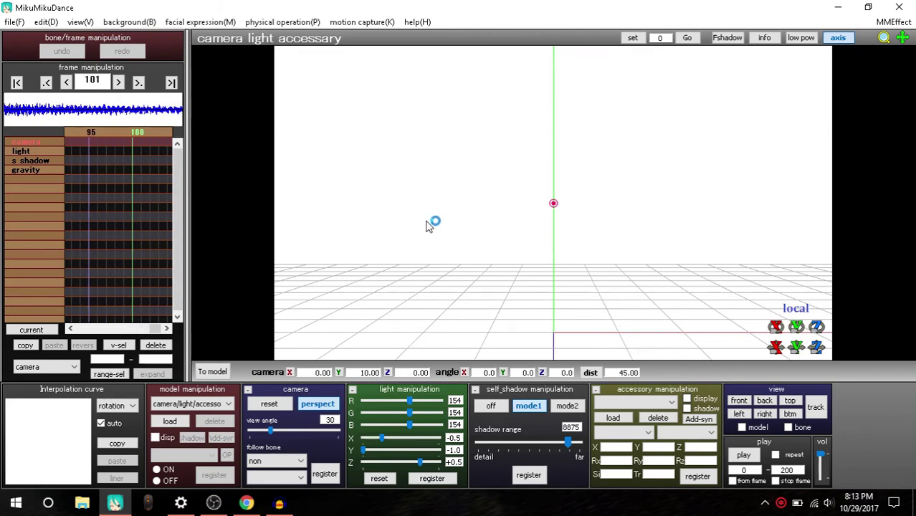
key("Right")
key("Right")
key("Right")
key("Right")
key("Right")
key("Right")
key("Right")
key("Right")
key("Right")
key("Right")
key("Right")
key("Right")
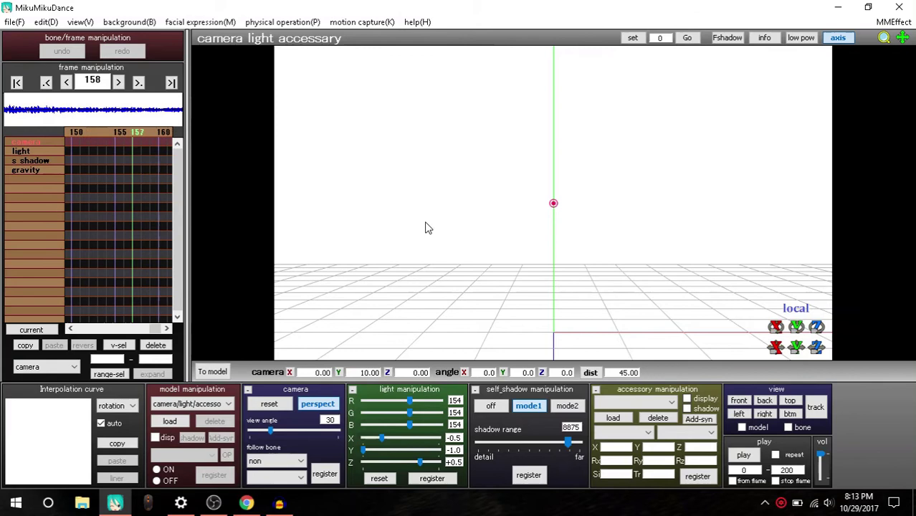
key("Right")
key("Right")
key("Right")
key("Right")
key("Right")
key("Right")
key("Right")
key("Right")
key("Right")
key("Right")
key("Right")
key("Right")
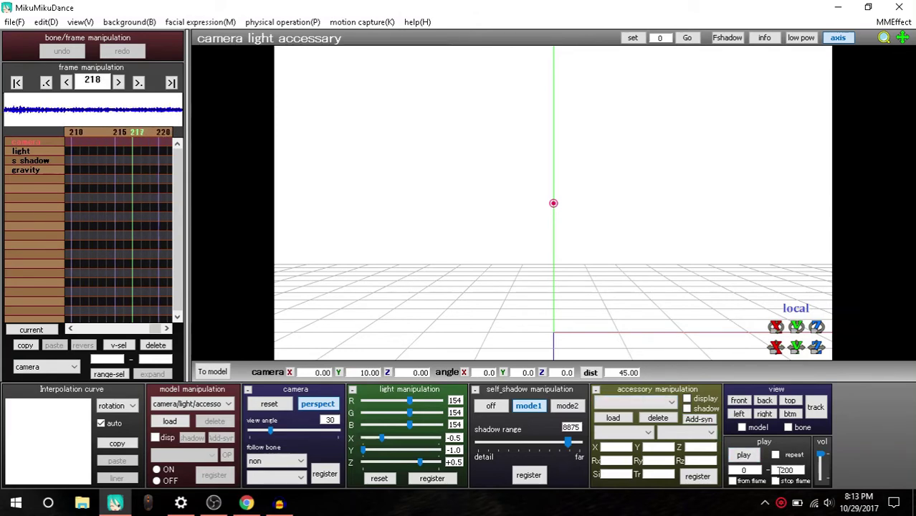
key("Right")
key("Right")
key("Right")
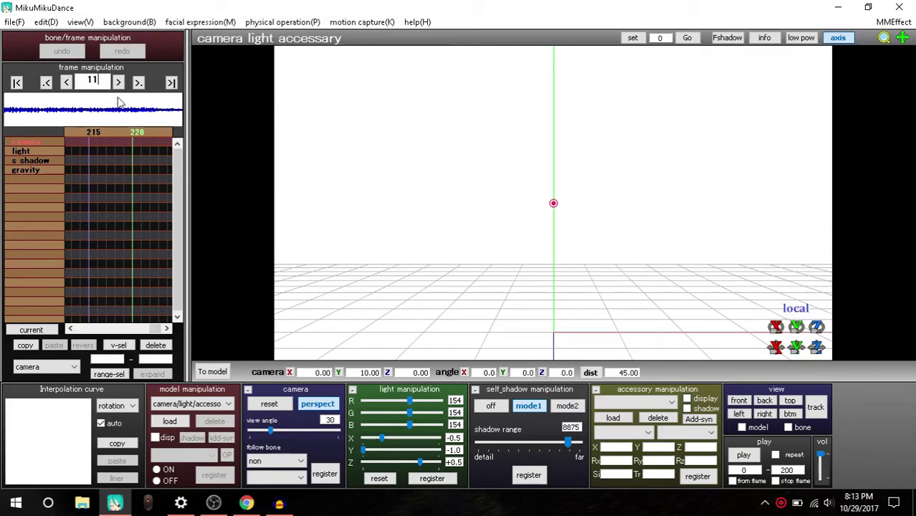
Jump the timeline to frames 1000, 2000 and 3000 through the frame number box
key("BackSpace")
type("000")
key("Return")
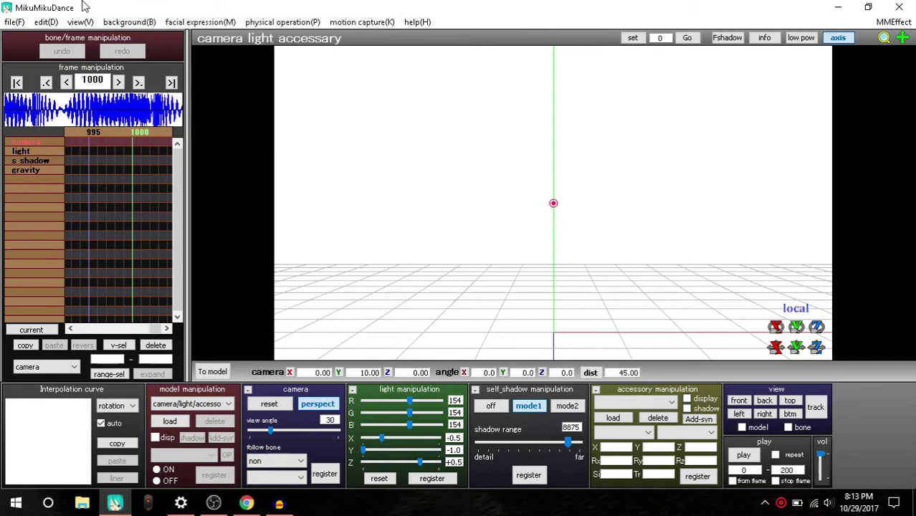
left_click_drag(102, 76, 15, 73)
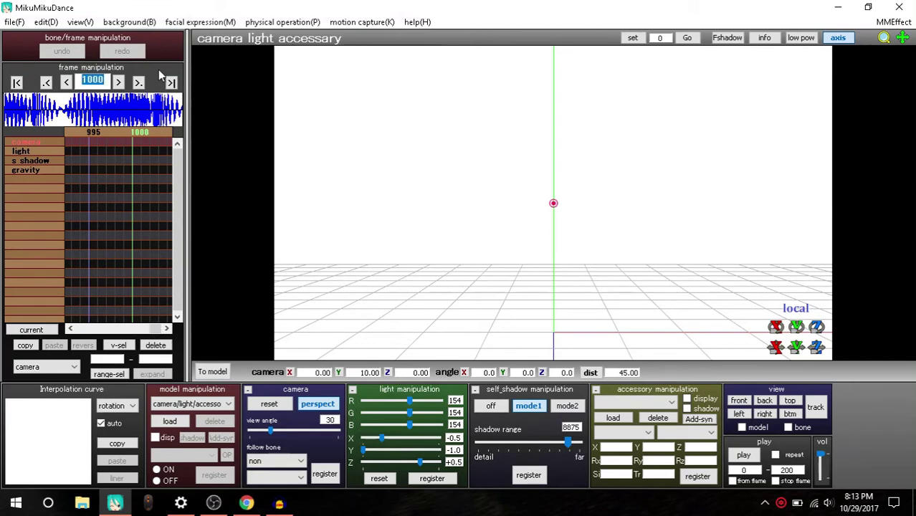
type("200")
type("0")
key("Return")
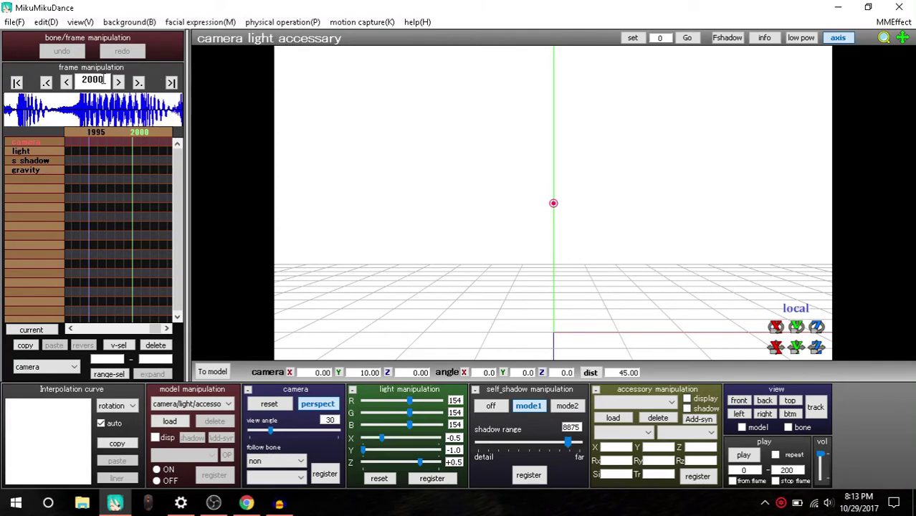
left_click_drag(104, 79, 84, 75)
type("3")
key("Return")
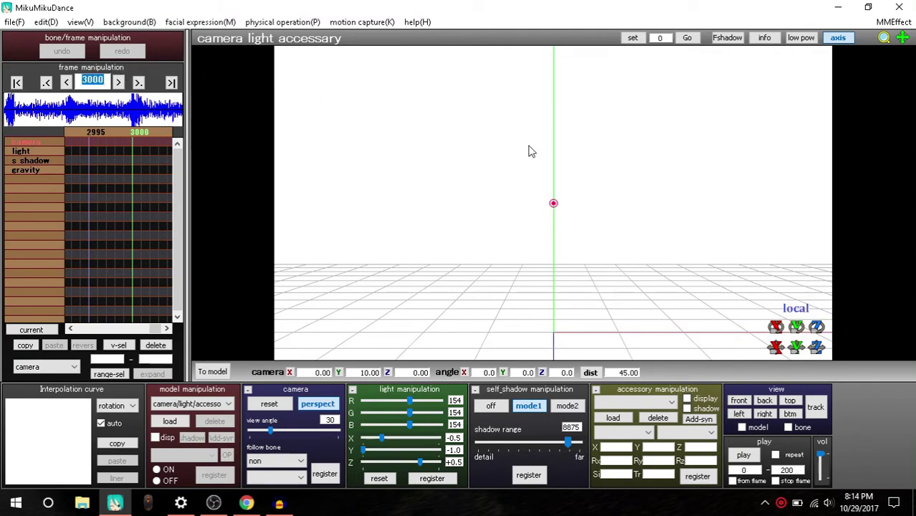
Jump on to frames 3500 and 4000, then back to frame 500
type("3500")
key("Return")
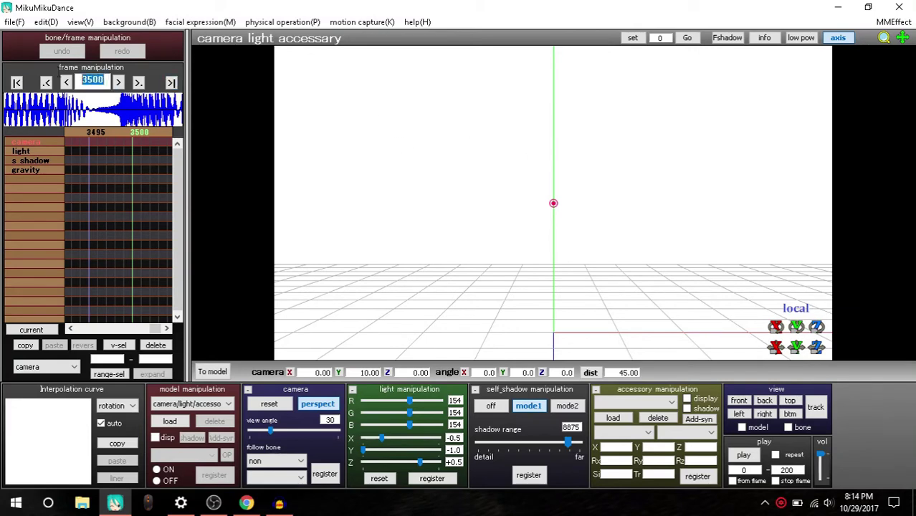
type("4000")
key("Return")
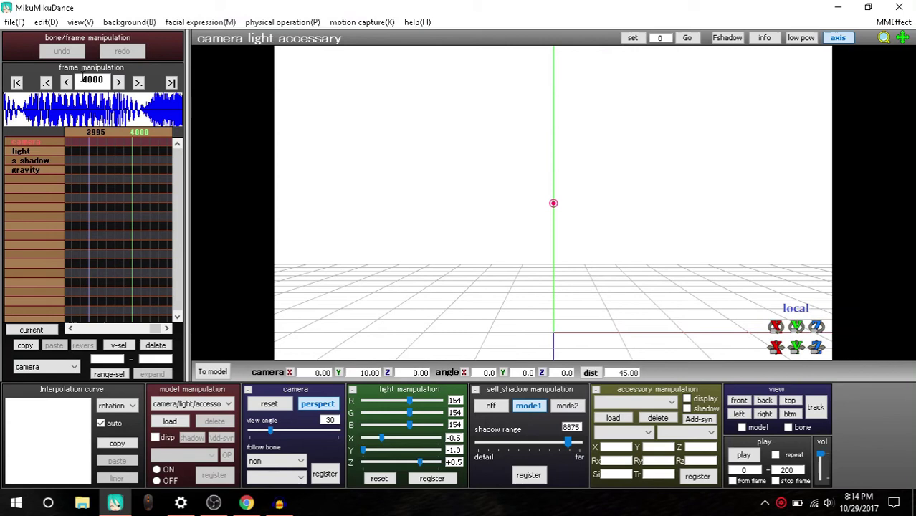
key("Return")
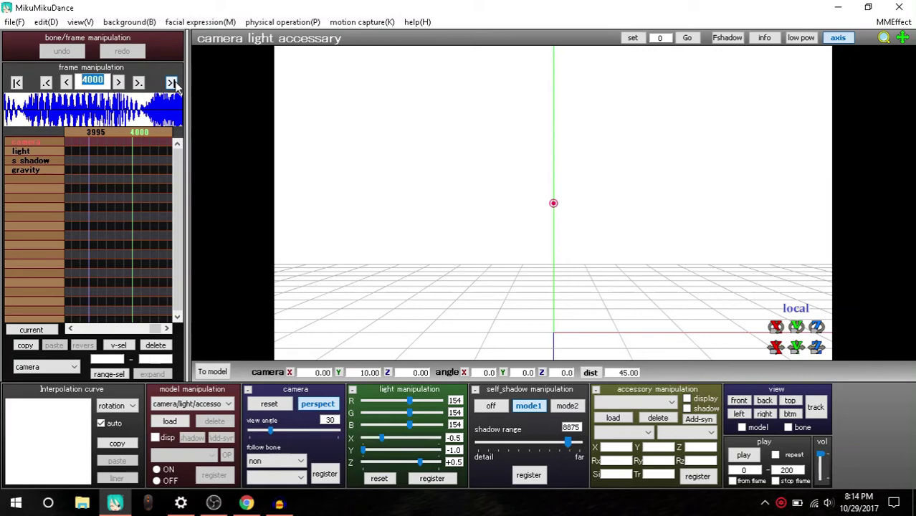
type("500")
key("Return")
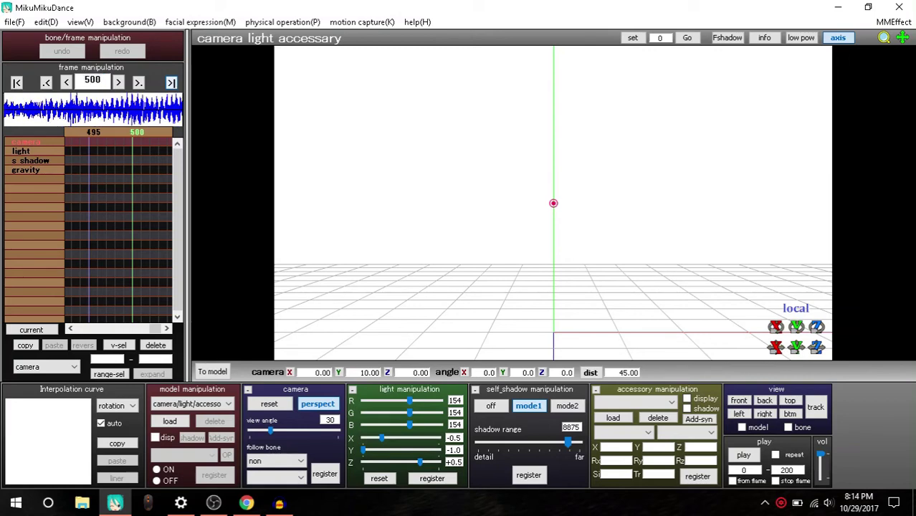
Jump to frame 4900 and scroll the timeline to find the waveform's end
left_click(171, 83)
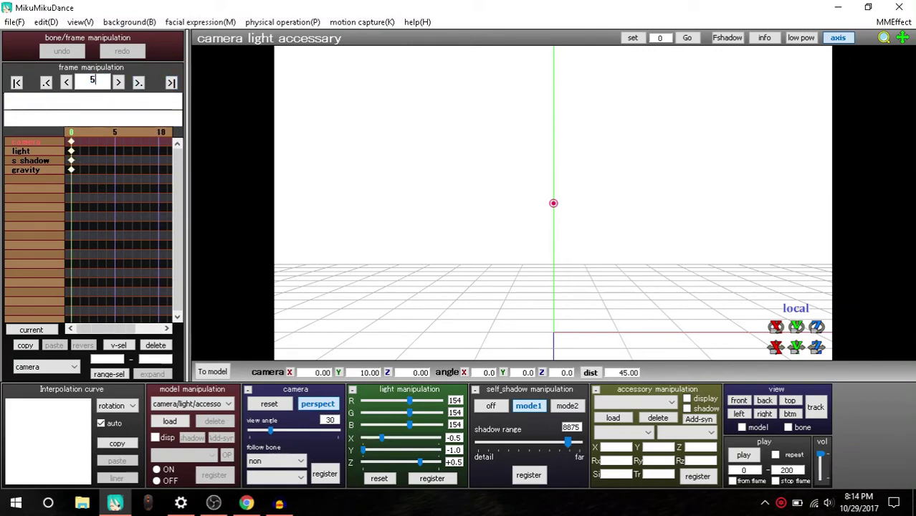
type("4900")
key("Return")
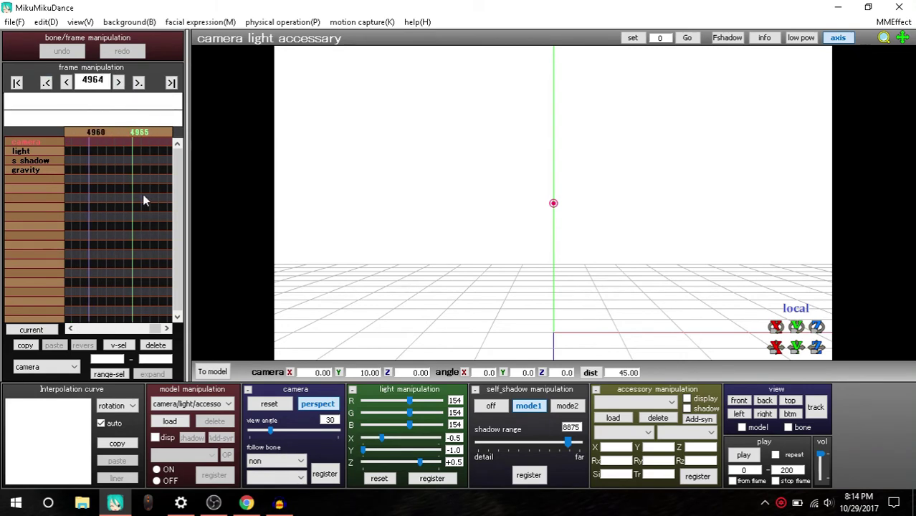
scroll(141, 194, "up", 10)
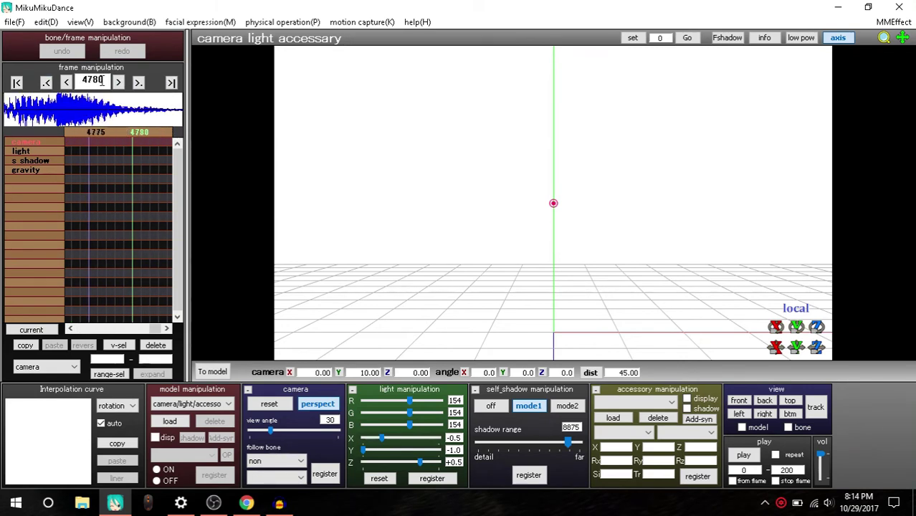
scroll(139, 104, "down", 2)
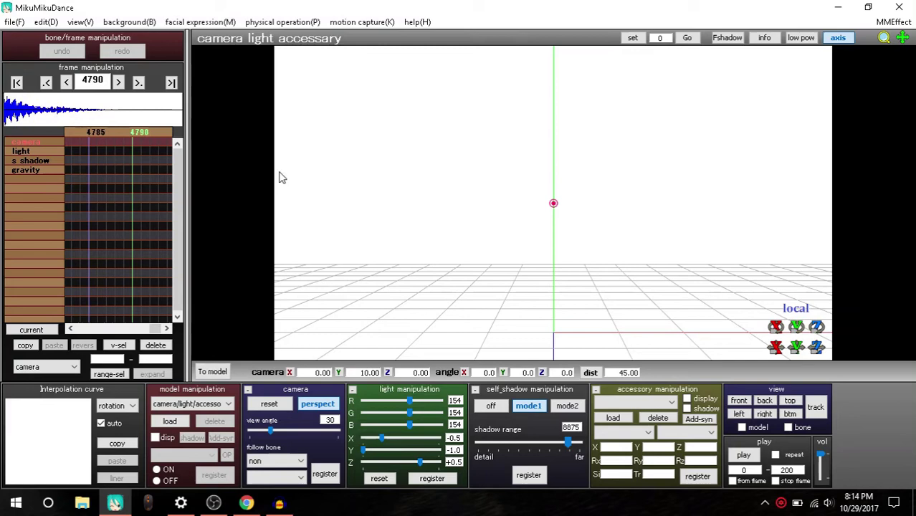
scroll(160, 126, "up", 1)
scroll(165, 130, "up", 1)
scroll(172, 131, "up", 1)
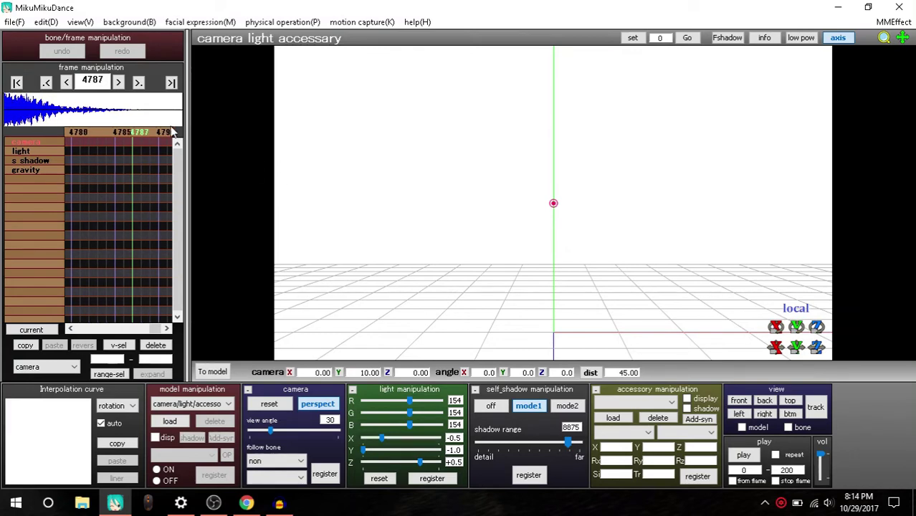
scroll(172, 132, "up", 1)
scroll(172, 132, "down", 2)
scroll(172, 131, "down", 1)
scroll(172, 131, "down", 1)
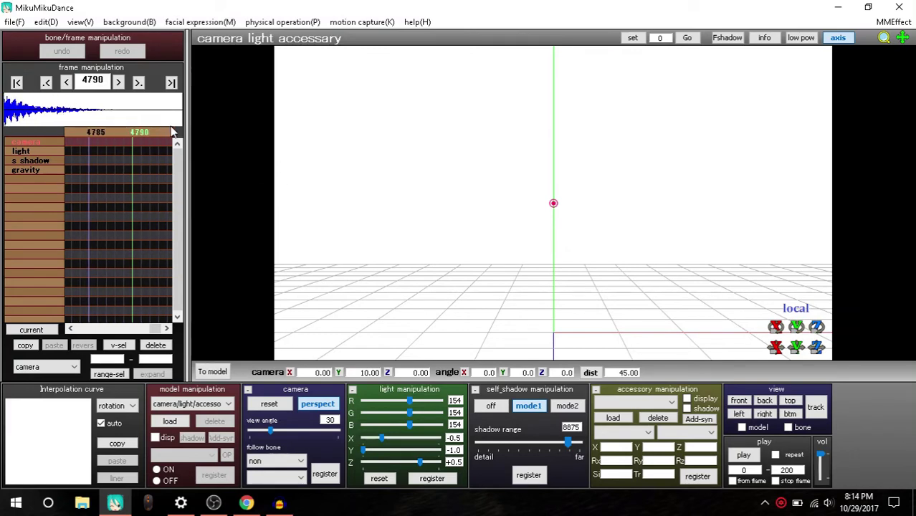
scroll(173, 131, "down", 2)
scroll(172, 131, "down", 6)
scroll(172, 131, "down", 13)
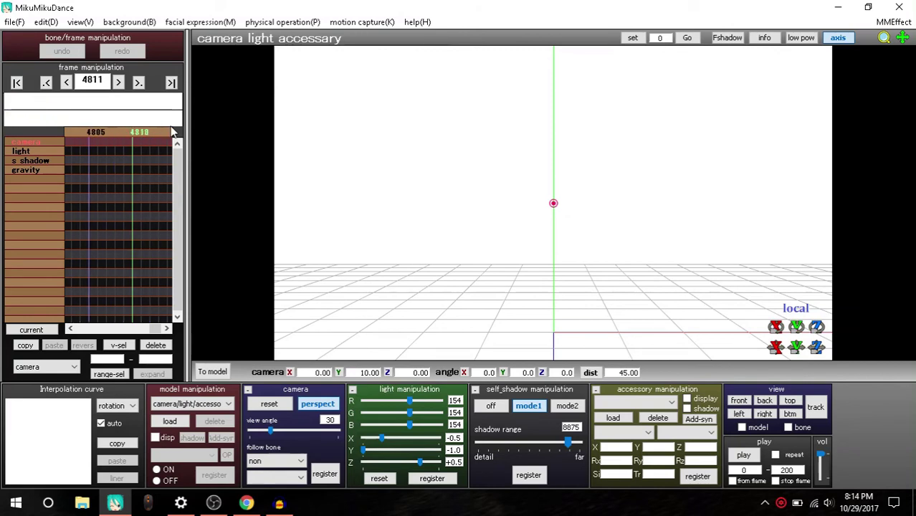
scroll(172, 131, "down", 14)
scroll(172, 131, "down", 15)
scroll(172, 131, "down", 14)
scroll(172, 131, "up", 1)
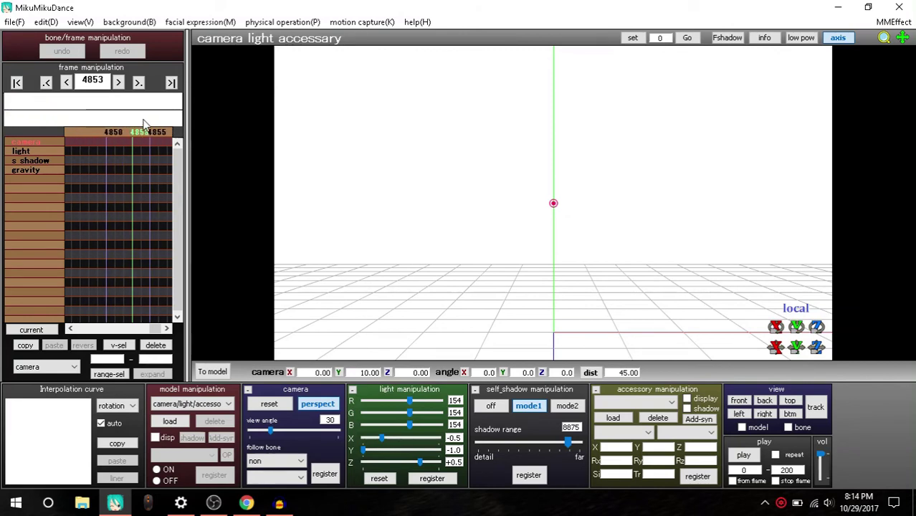
scroll(172, 131, "up", 2)
Step frame by frame around the song's end to settle on frame 4839
key("Left")
key("Left")
key("Left")
key("Left")
key("Right")
key("Right")
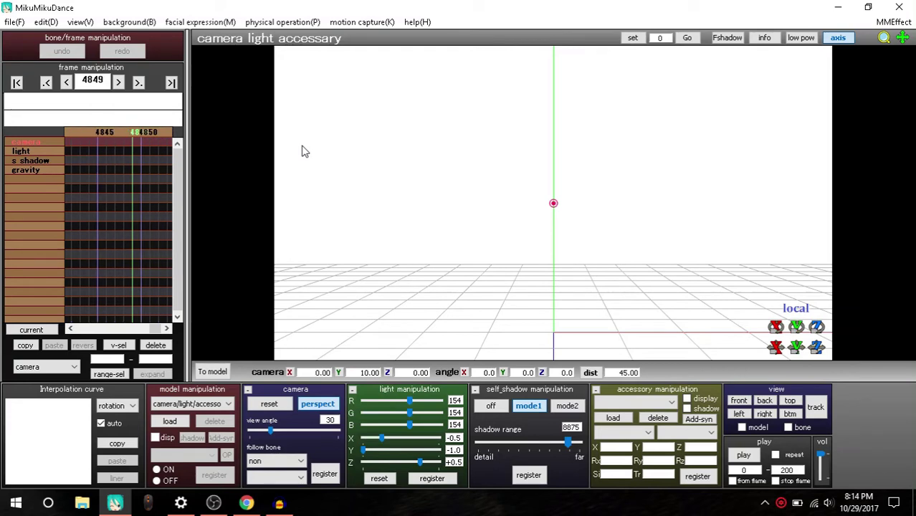
key("Right")
key("Left")
key("Left")
key("Left")
key("Left")
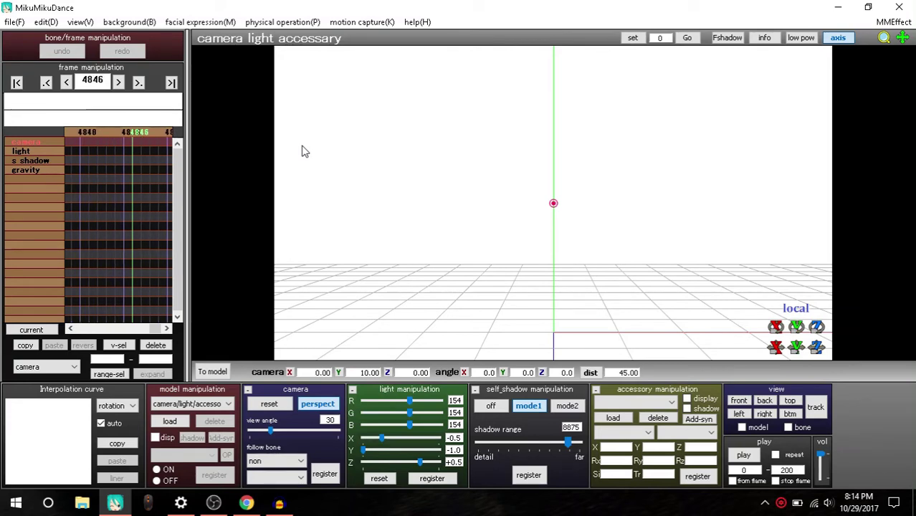
key("Left")
key("Left")
key("Left")
key("Right")
key("Right")
key("Right")
key("Left")
key("Left")
key("Left")
key("Left")
key("Left")
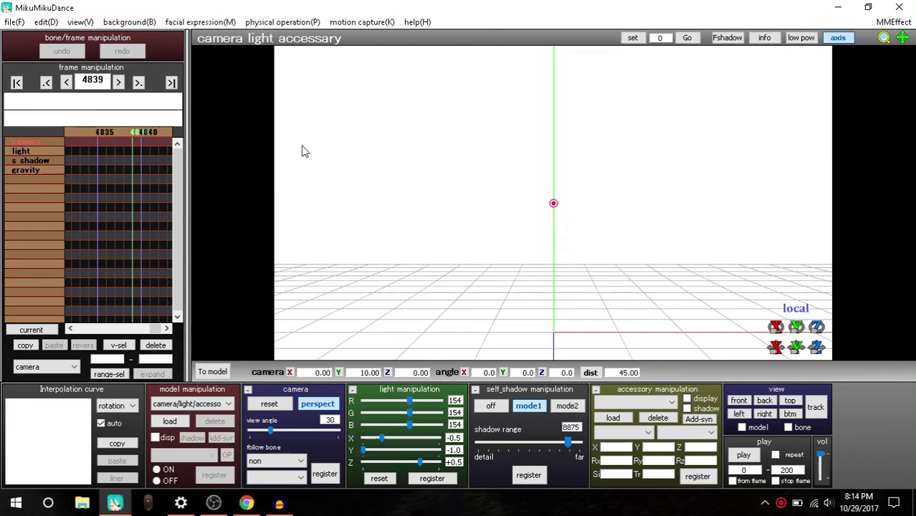
key("Right")
key("Left")
key("Right")
key("Left")
mouse_move(644, 213)
left_mouse_down()
mouse_move(619, 252)
mouse_move(562, 294)
mouse_move(473, 289)
mouse_move(571, 236)
mouse_move(556, 204)
mouse_move(575, 202)
mouse_move(480, 206)
left_mouse_up()
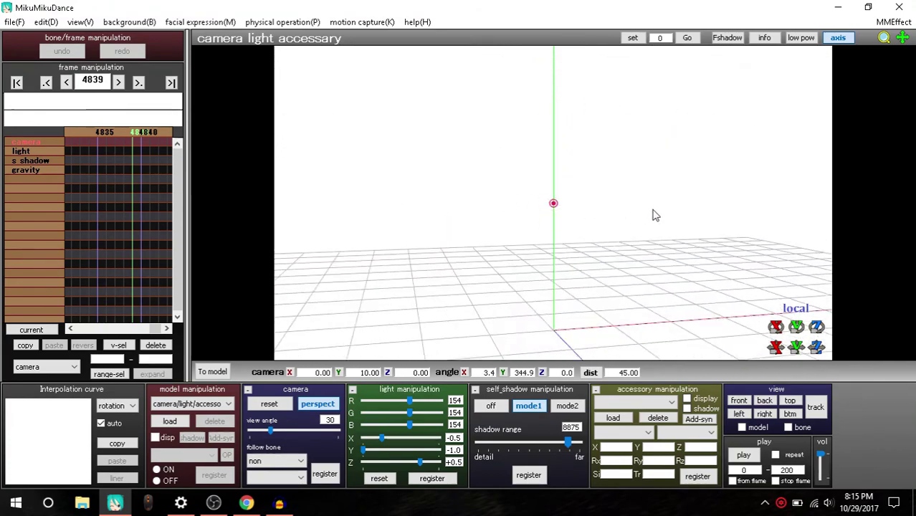
mouse_move(655, 213)
left_mouse_down()
mouse_move(550, 199)
mouse_move(719, 213)
mouse_move(670, 232)
mouse_move(604, 207)
mouse_move(537, 213)
mouse_move(621, 221)
mouse_move(704, 208)
mouse_move(576, 215)
left_mouse_up()
Confirm Audacity's export type is WAV signed 16-bit PCM, then cancel the export
left_click(279, 504)
right_click(280, 504)
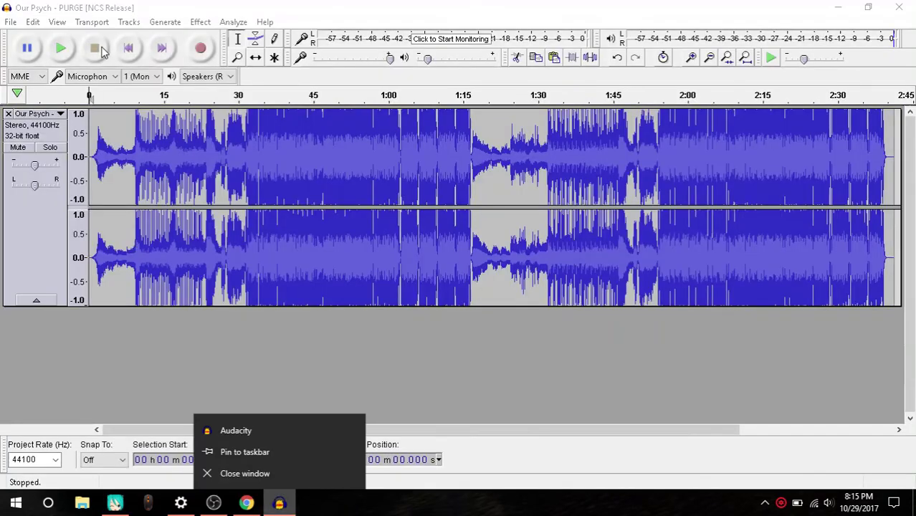
left_click(14, 24)
mouse_move(36, 185)
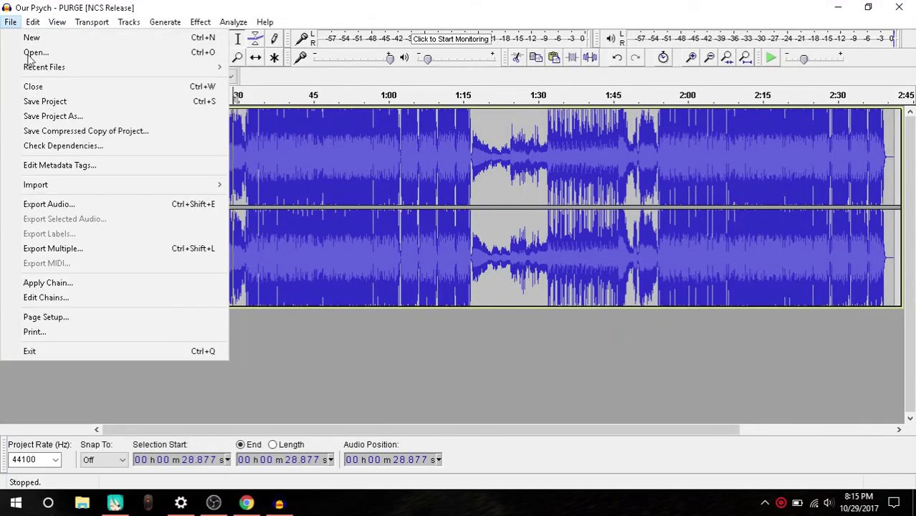
left_click(65, 205)
left_click(250, 302)
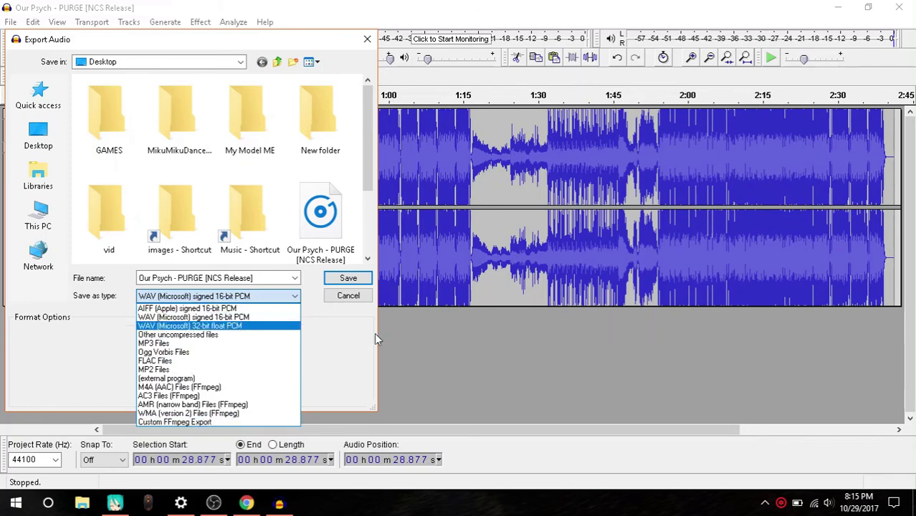
left_click(352, 339)
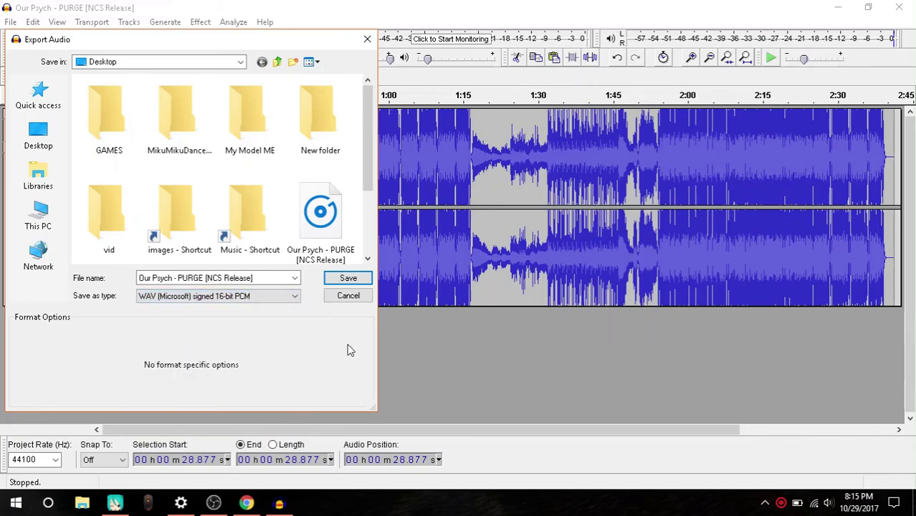
left_click(367, 39)
left_click(117, 503)
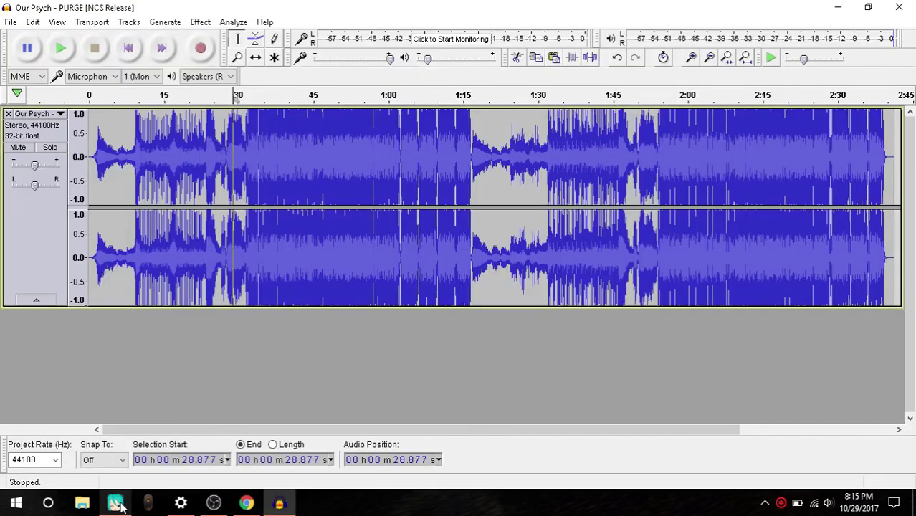
Return to MikuMikuDance at frame 4839 and orbit the stage view
left_click(119, 505)
left_click(182, 503)
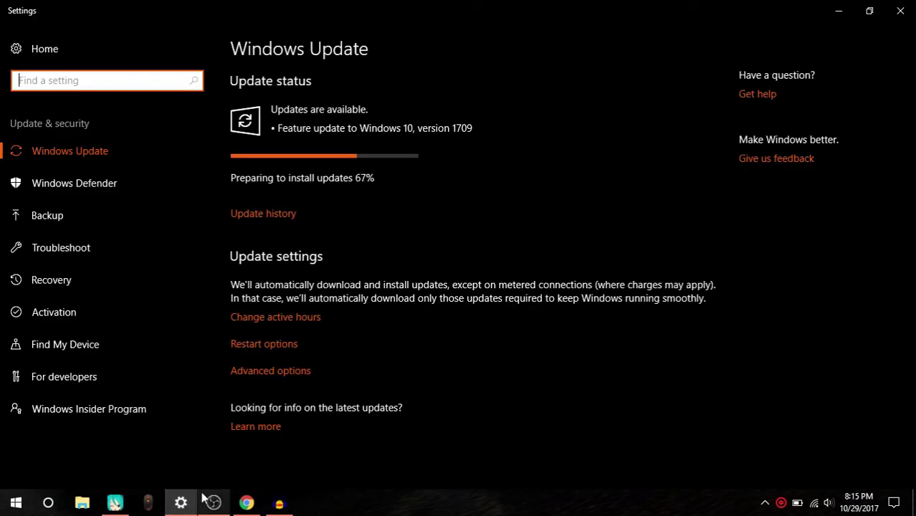
mouse_move(681, 205)
left_mouse_down()
mouse_move(532, 243)
mouse_move(613, 231)
mouse_move(538, 240)
mouse_move(619, 258)
mouse_move(640, 252)
mouse_move(595, 306)
mouse_move(458, 297)
mouse_move(440, 244)
mouse_move(607, 134)
mouse_move(763, 152)
mouse_move(693, 241)
mouse_move(571, 247)
mouse_move(633, 213)
mouse_move(544, 196)
mouse_move(633, 195)
mouse_move(544, 167)
mouse_move(634, 187)
mouse_move(624, 208)
left_mouse_up()
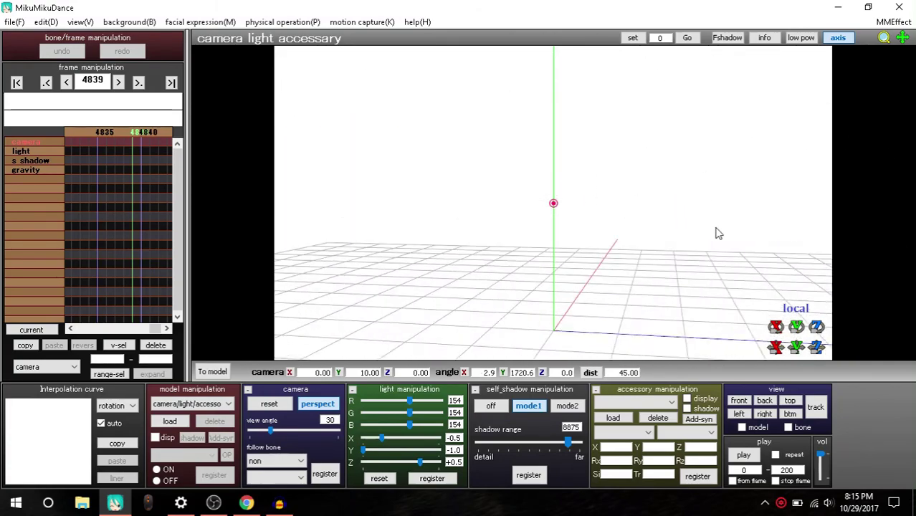